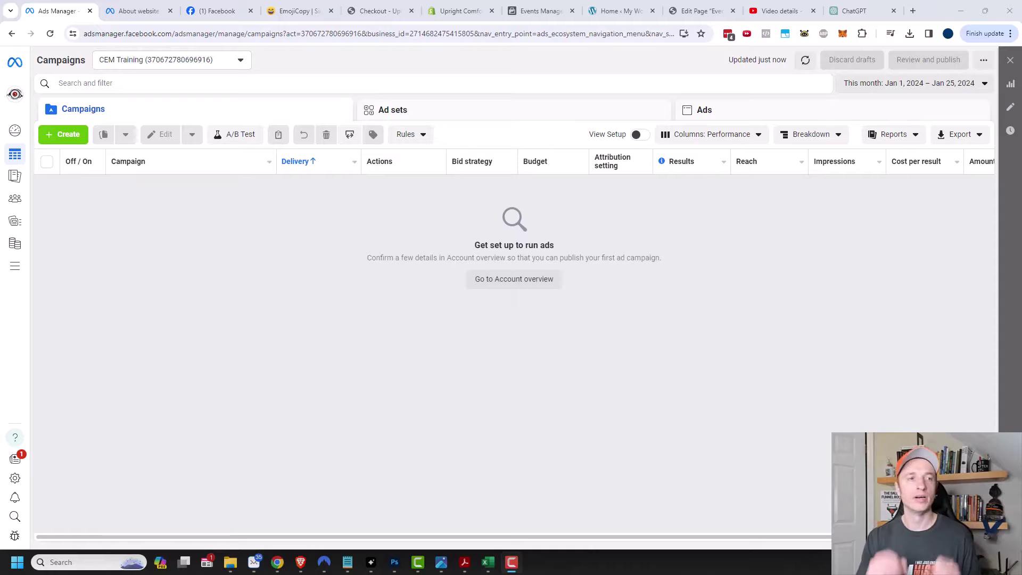
# Open the Audiences page and start creating a custom audience with Website as the source.
pyautogui.moveTo(42, 216)
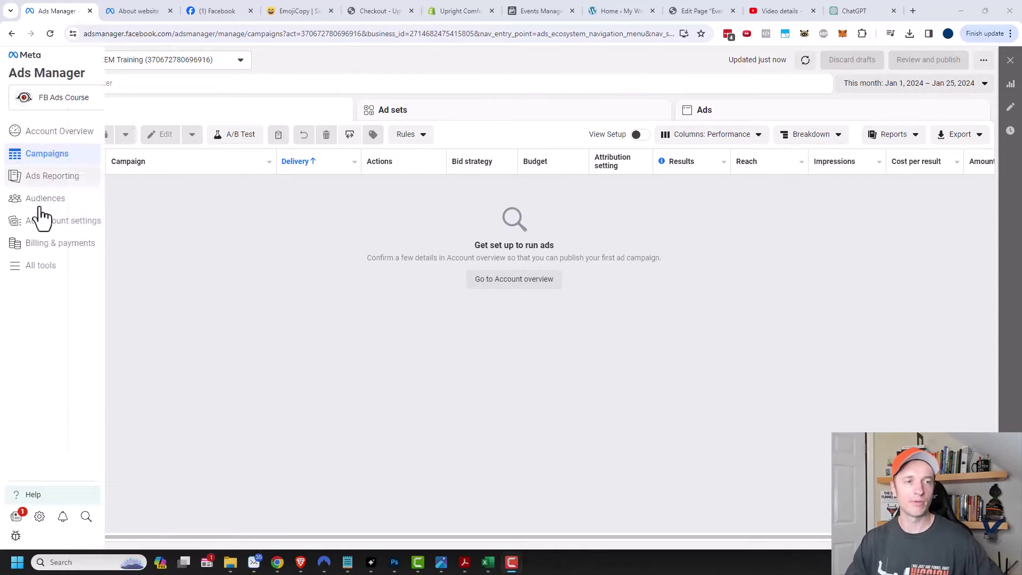
pyautogui.click(35, 201)
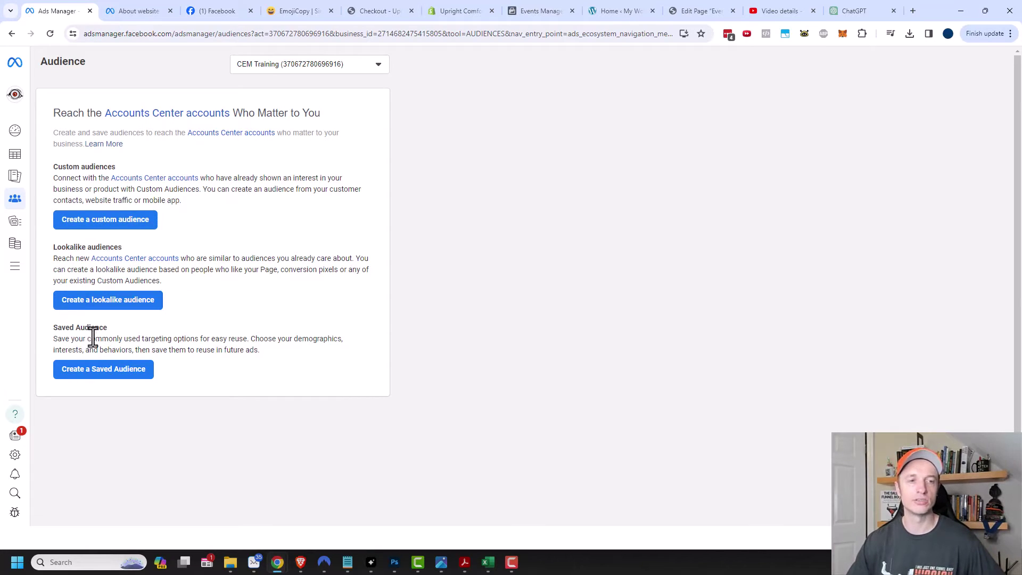
pyautogui.click(123, 224)
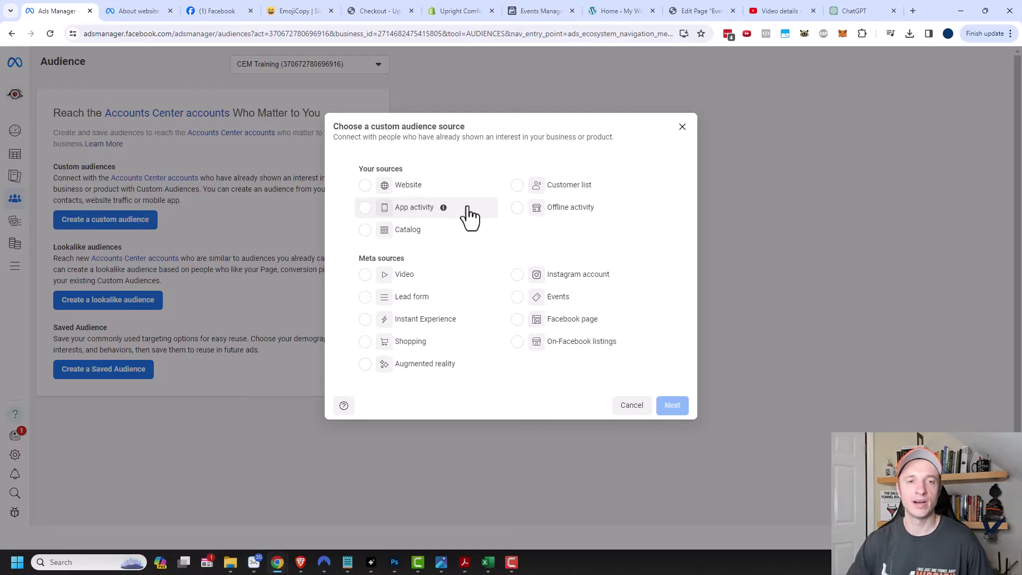
pyautogui.click(365, 193)
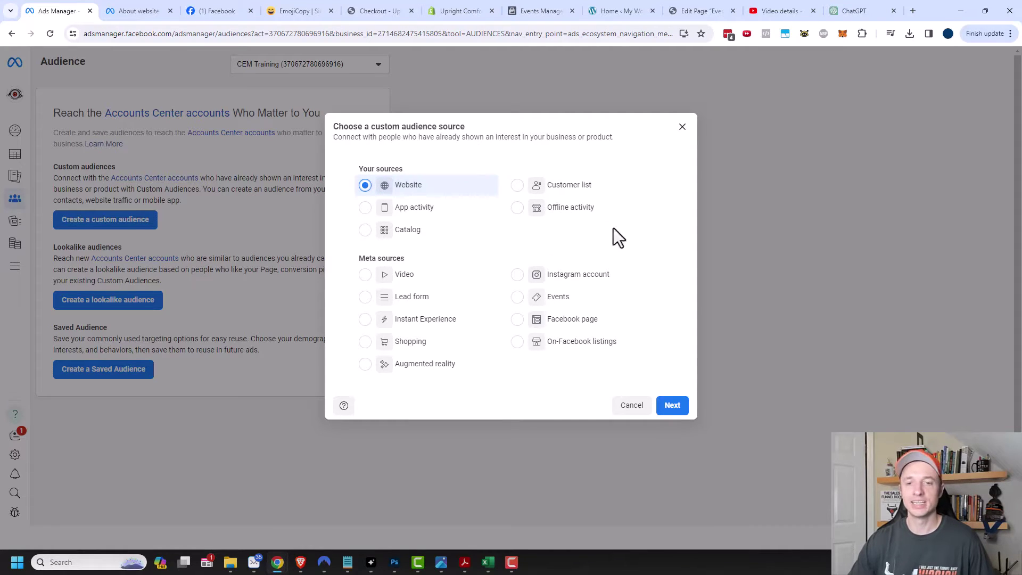
pyautogui.click(672, 408)
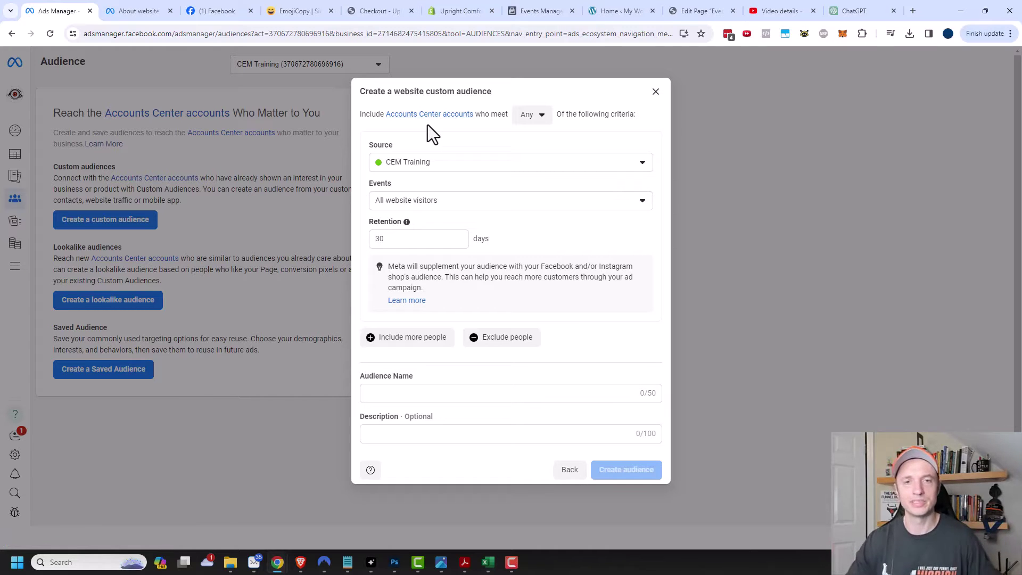
# Check the any/all matching options and set the retention for all website visitors to 7 days.
pyautogui.click(525, 117)
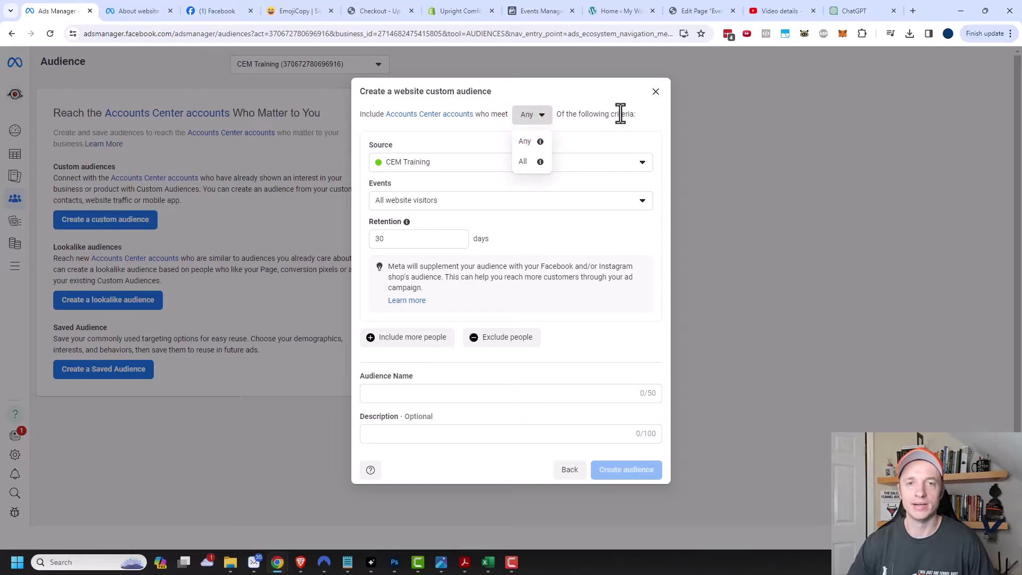
pyautogui.click(589, 115)
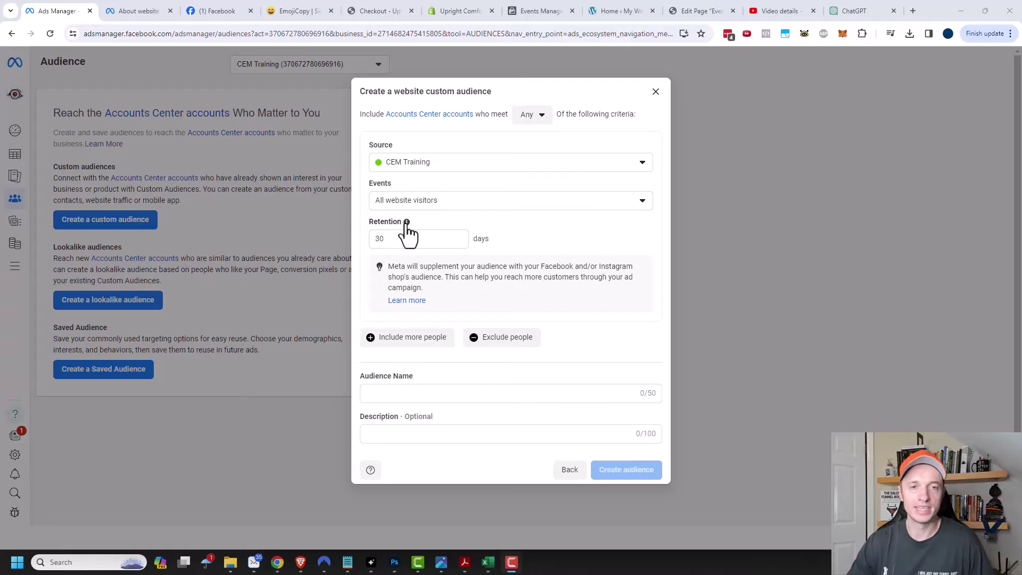
pyautogui.moveTo(407, 224)
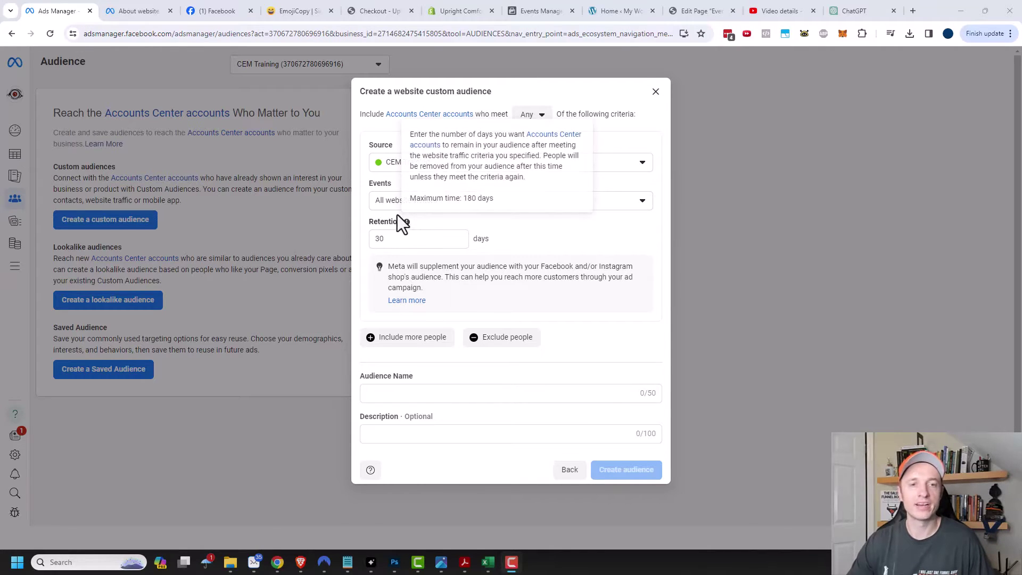
pyautogui.doubleClick(405, 244)
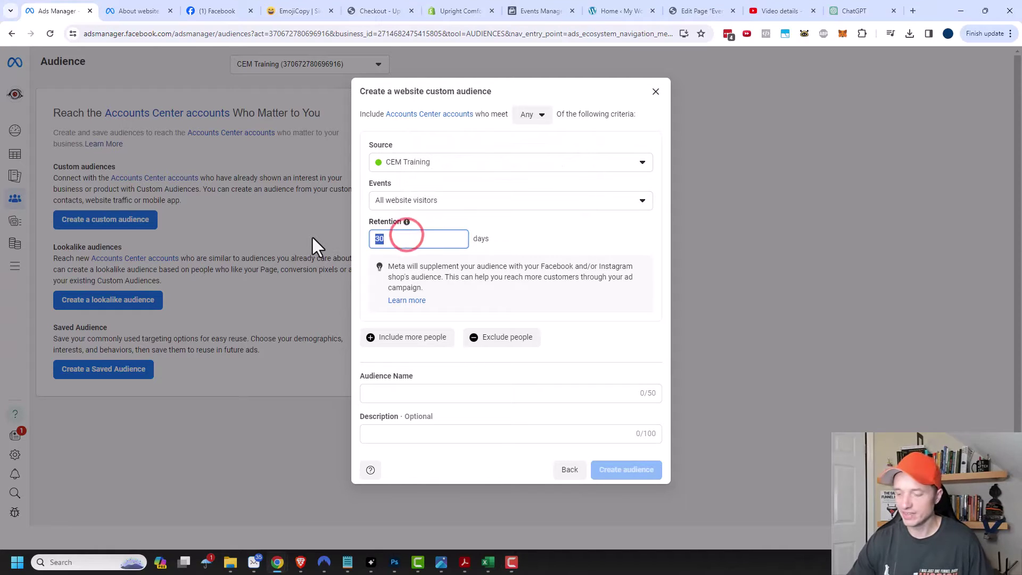
pyautogui.write('7')
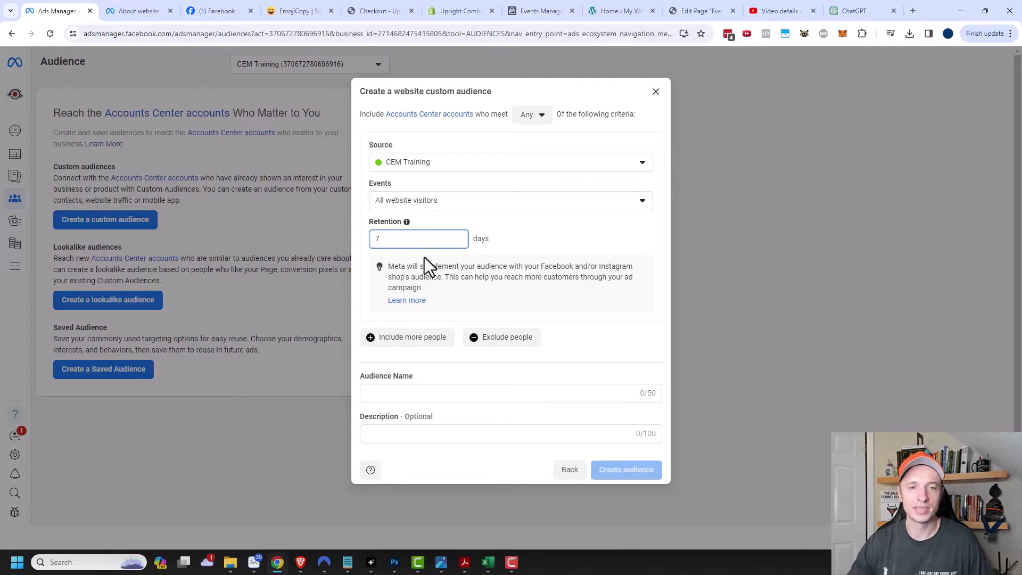
# Try adding a second inclusion rule, review its source and event options, and remove it.
pyautogui.click(410, 341)
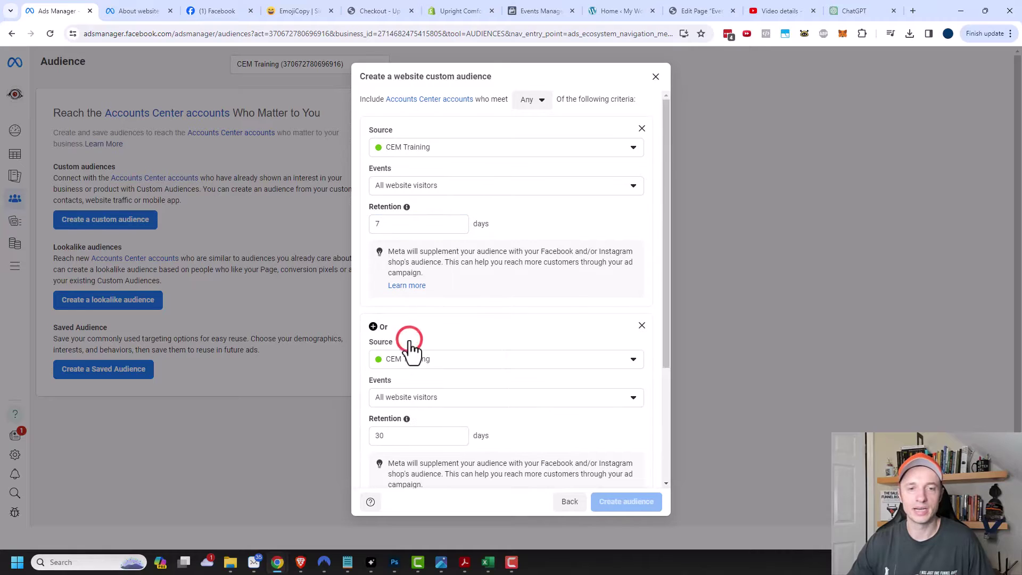
pyautogui.click(435, 251)
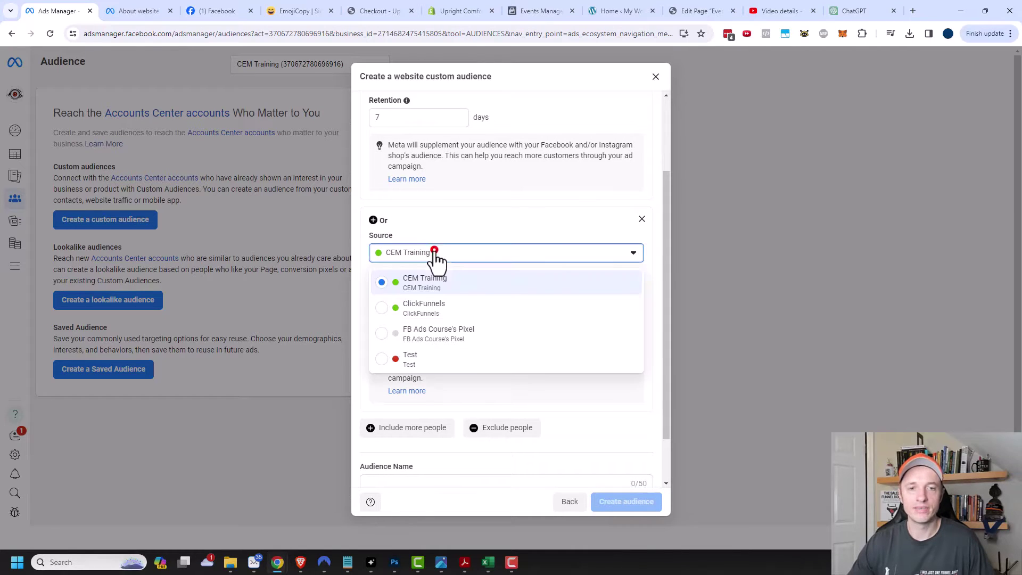
pyautogui.click(460, 237)
pyautogui.click(450, 296)
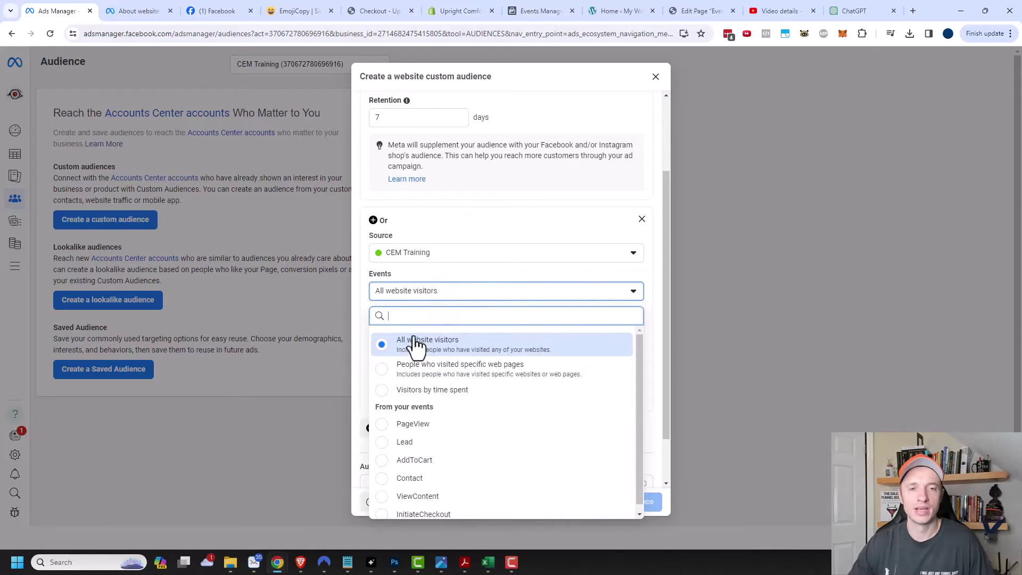
pyautogui.click(468, 274)
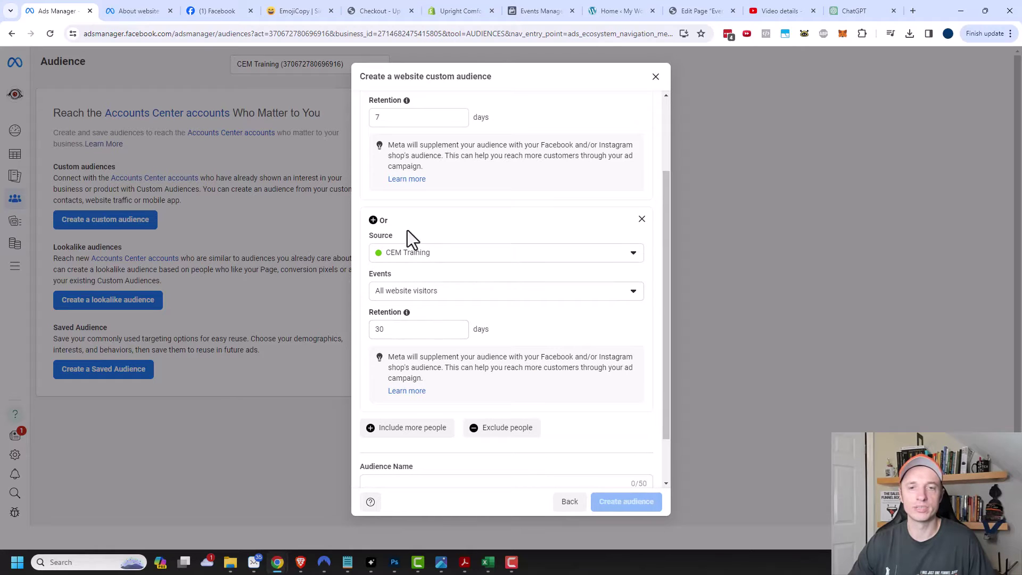
pyautogui.click(641, 219)
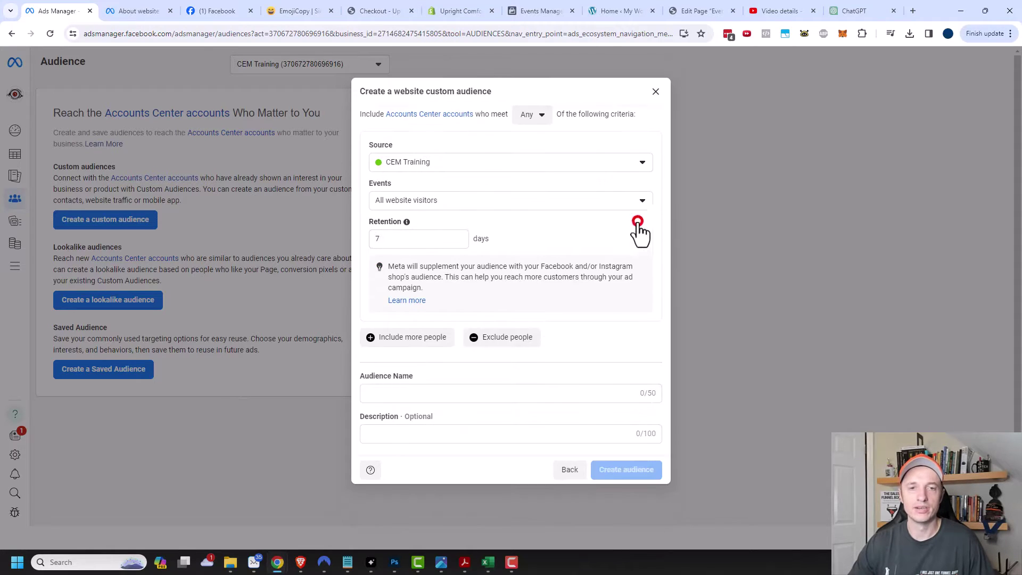
# Try adding an exclusion rule for people with the Lead event, and remove it.
pyautogui.click(518, 341)
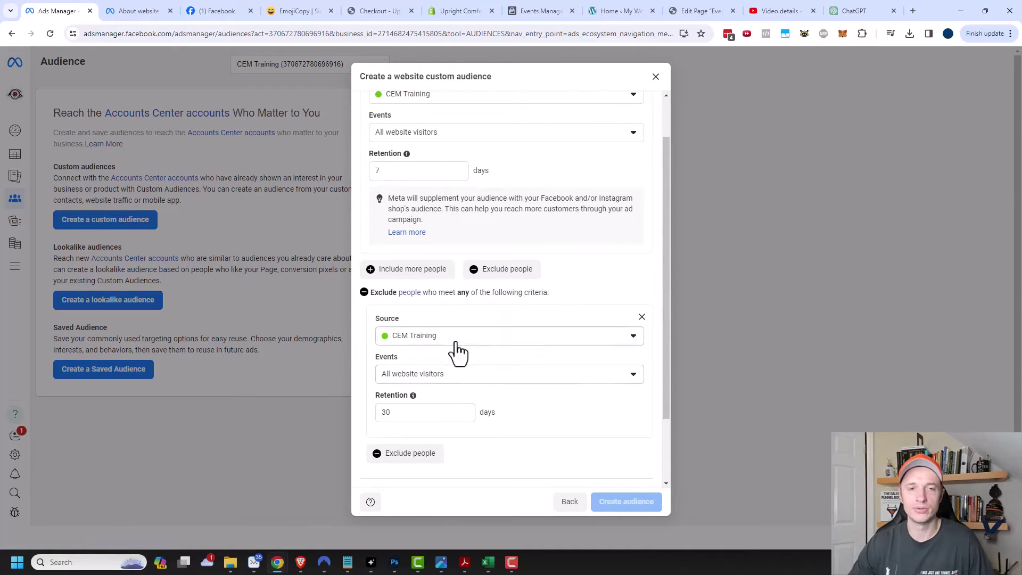
pyautogui.scroll(2, 456, 353)
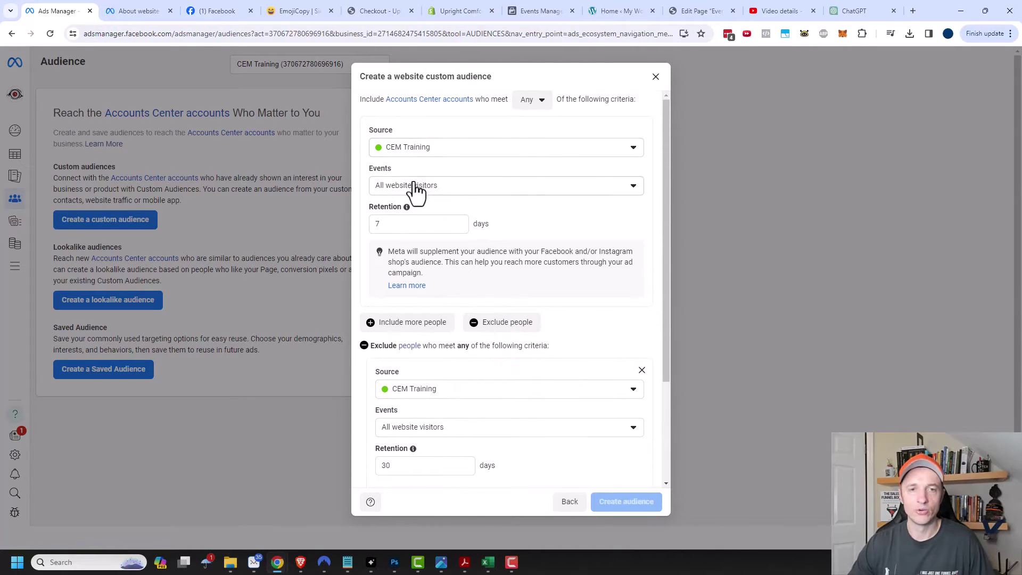
pyautogui.scroll(-4, 429, 202)
pyautogui.click(434, 322)
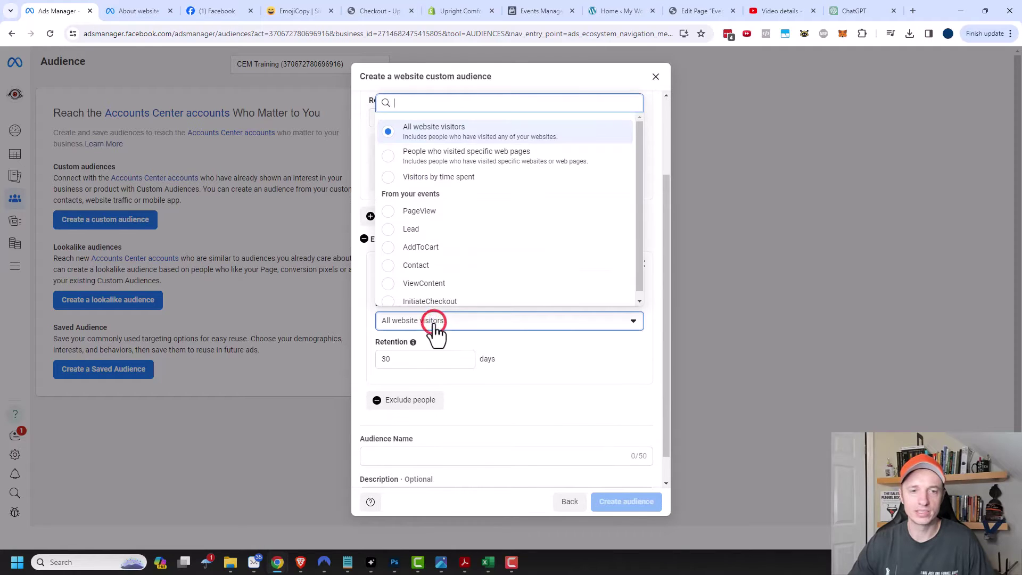
pyautogui.click(388, 229)
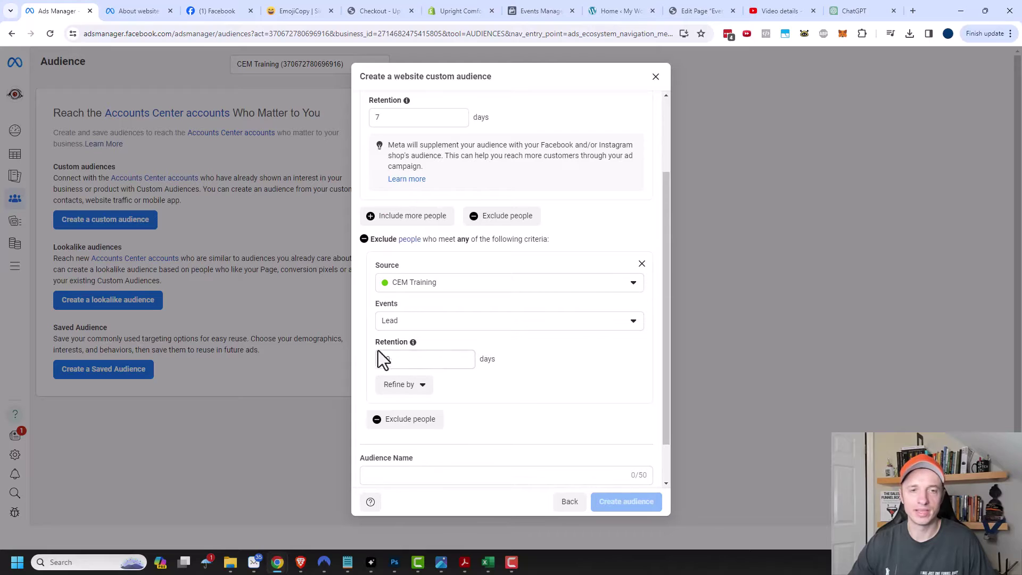
pyautogui.doubleClick(393, 359)
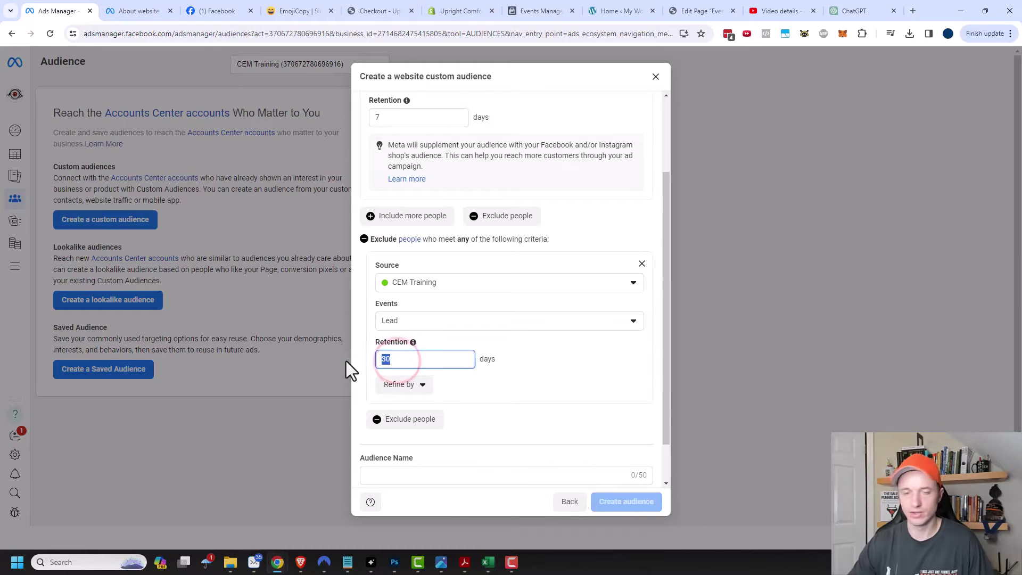
pyautogui.click(527, 368)
pyautogui.scroll(-1, 522, 364)
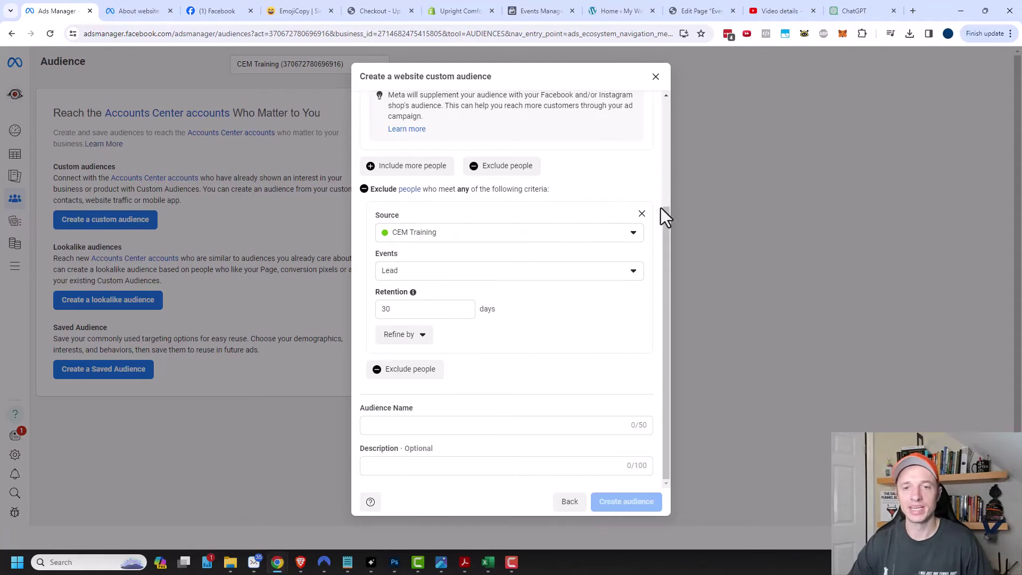
pyautogui.click(642, 214)
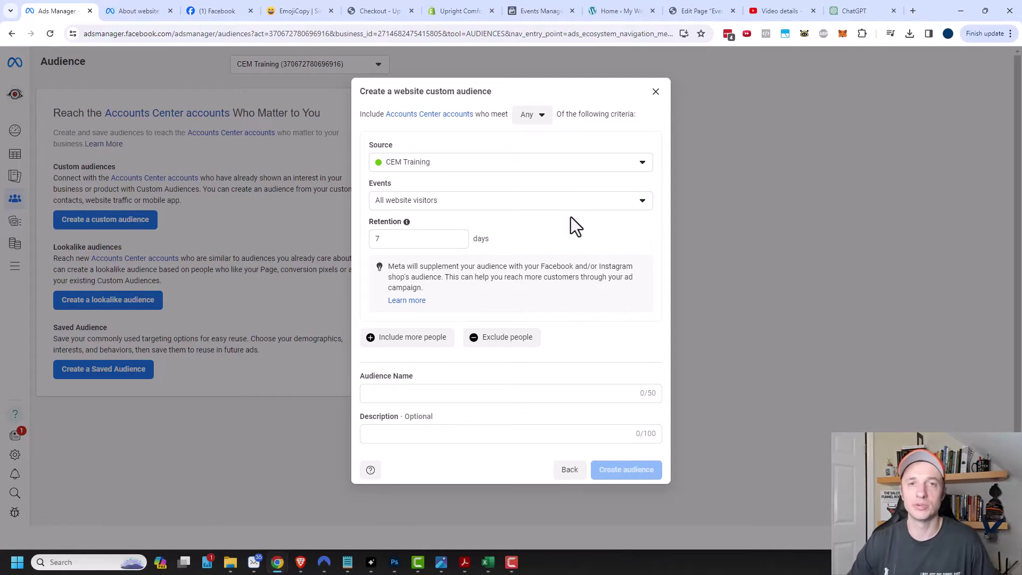
# Name the audience "All Website Visitors - 7 Days" and create it.
pyautogui.click(450, 393)
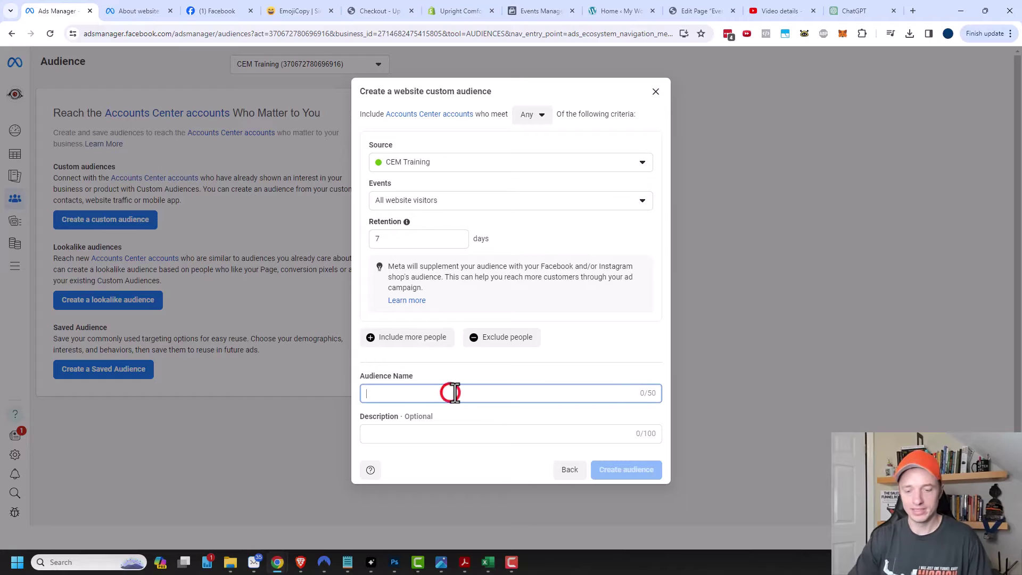
pyautogui.write('All Website Visitors - 7')
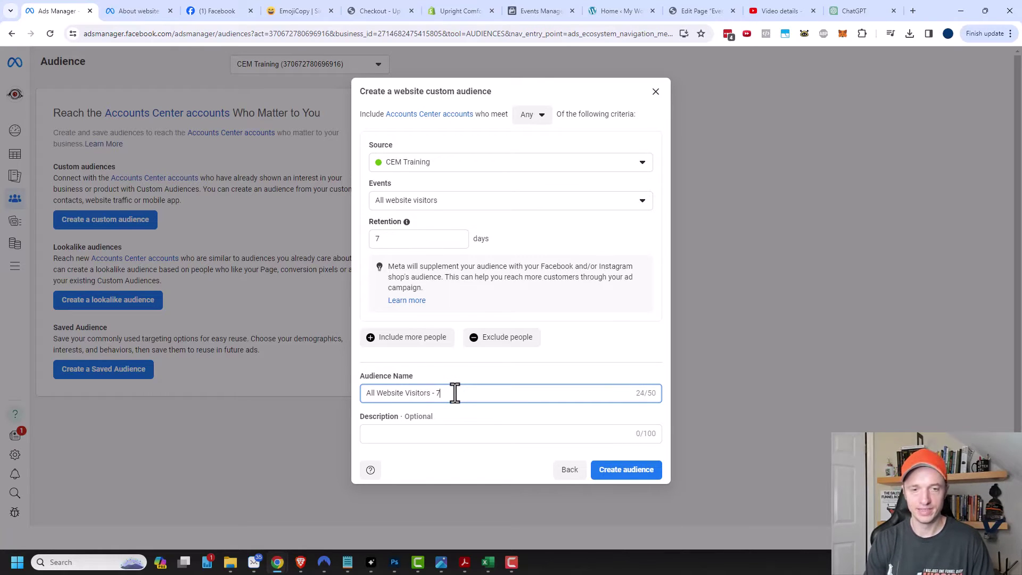
pyautogui.write(' Days')
pyautogui.click(644, 476)
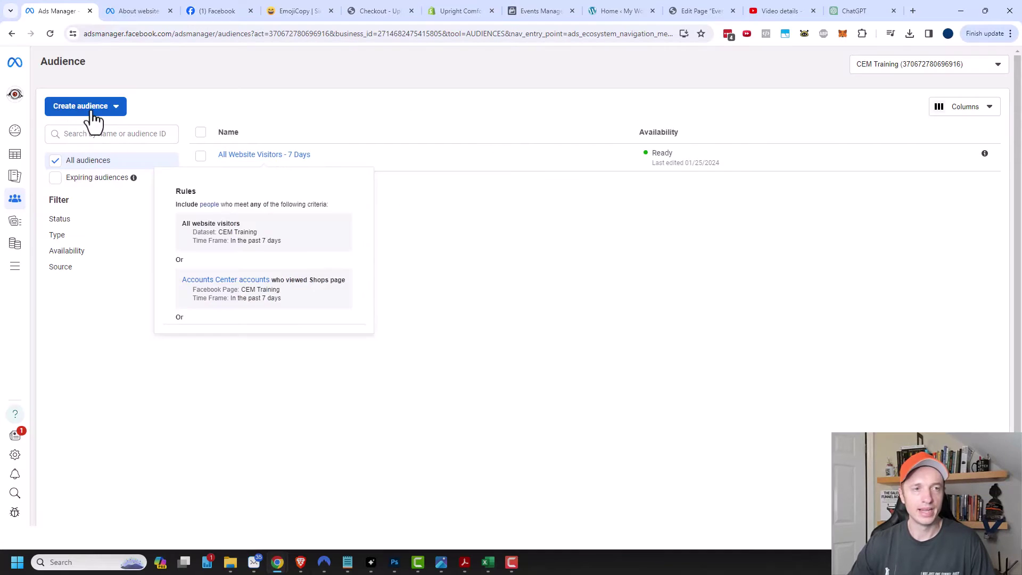
# Start another website custom audience for all website visitors with a retention of 14 days.
pyautogui.click(98, 109)
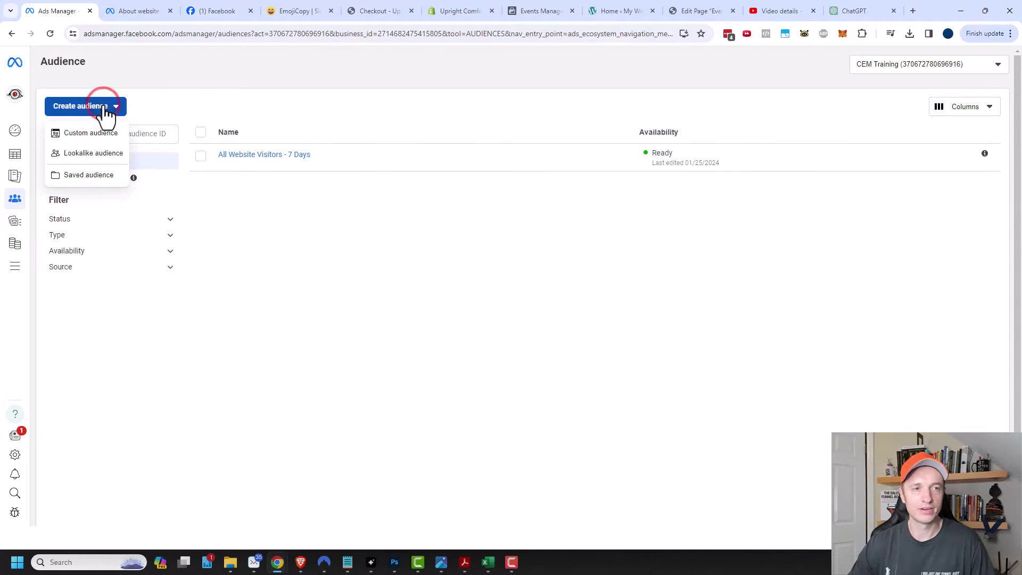
pyautogui.click(104, 137)
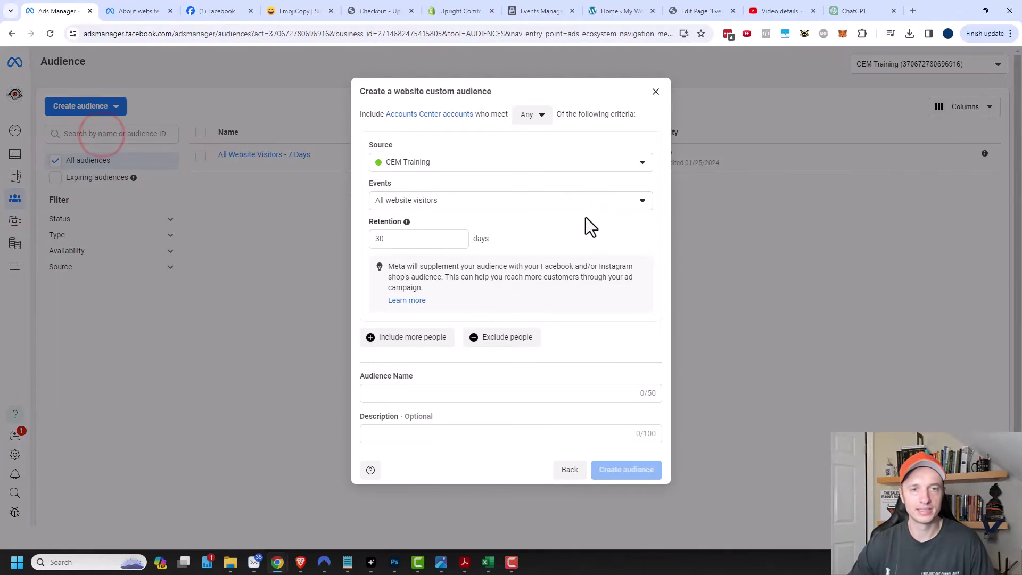
pyautogui.doubleClick(417, 238)
pyautogui.write('14')
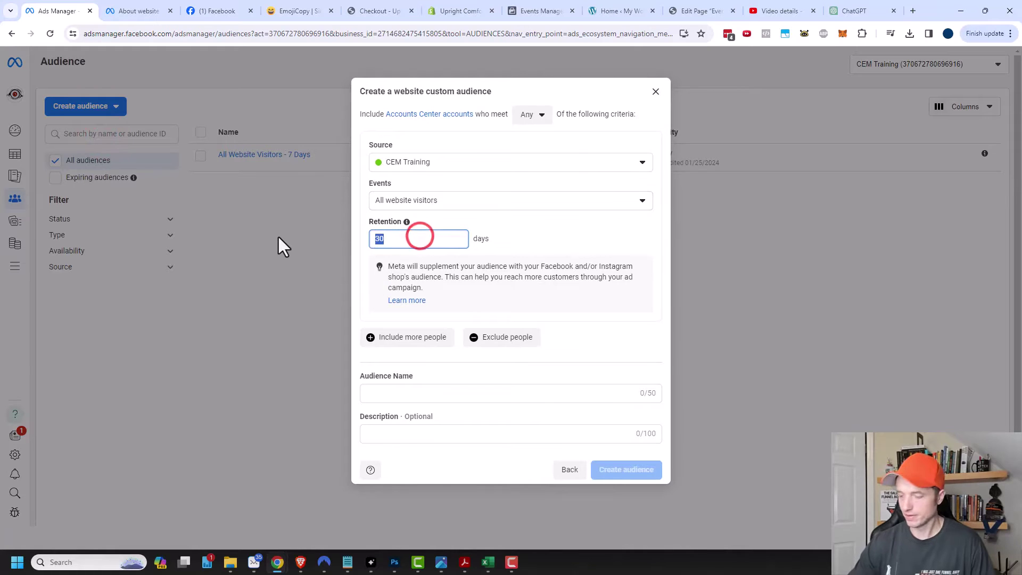
# Name the new audience "All Website Visitors - 14 Days", create it and return to the full audience list.
pyautogui.click(420, 392)
pyautogui.write('Al')
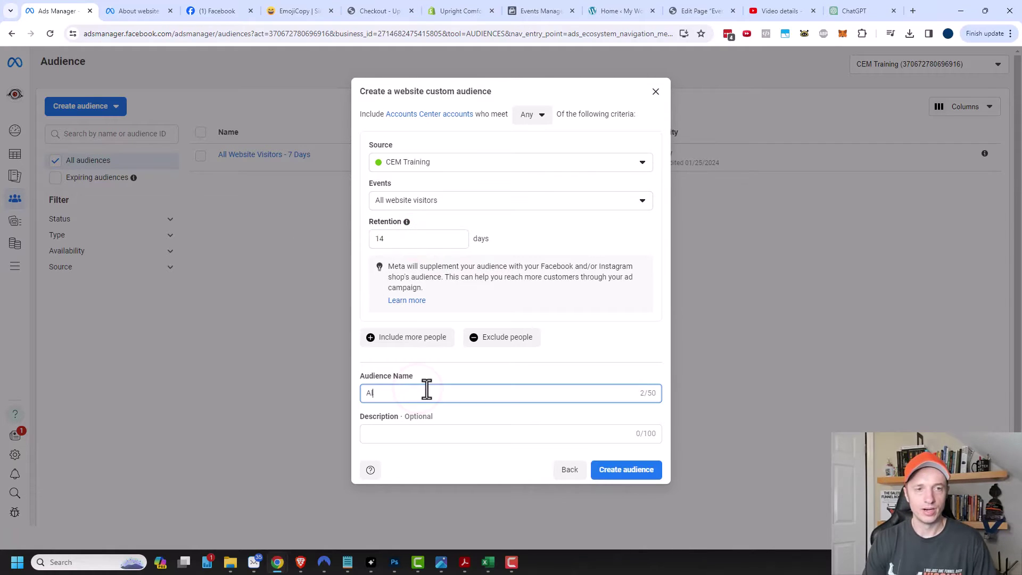
pyautogui.write('l Website Visitors')
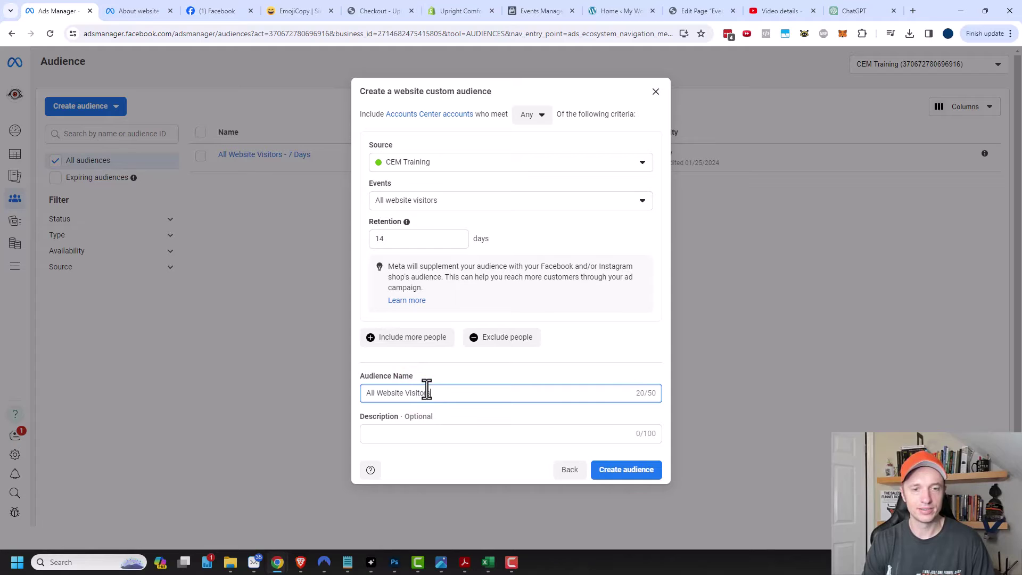
pyautogui.write(' - 14 Days')
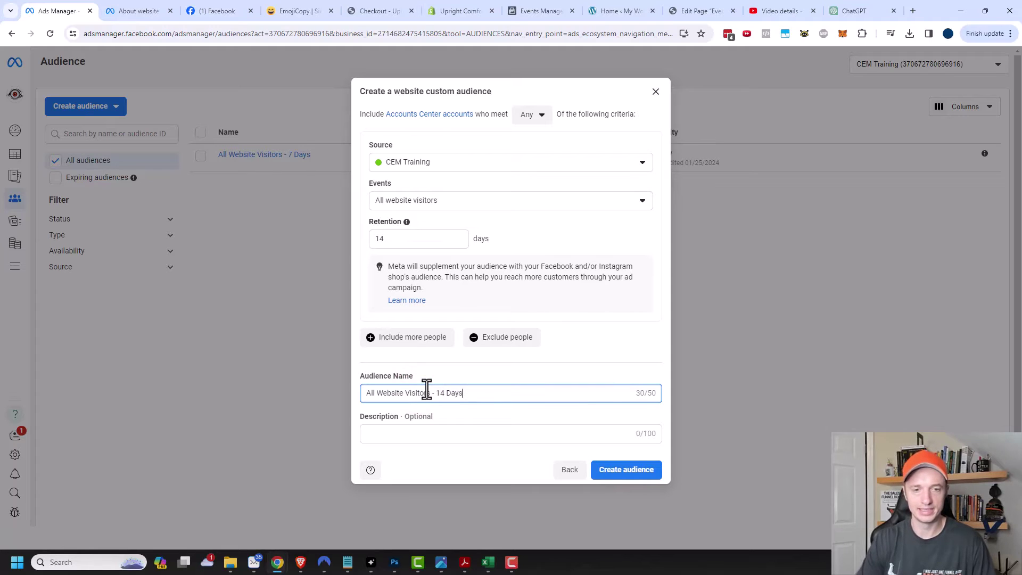
pyautogui.click(623, 471)
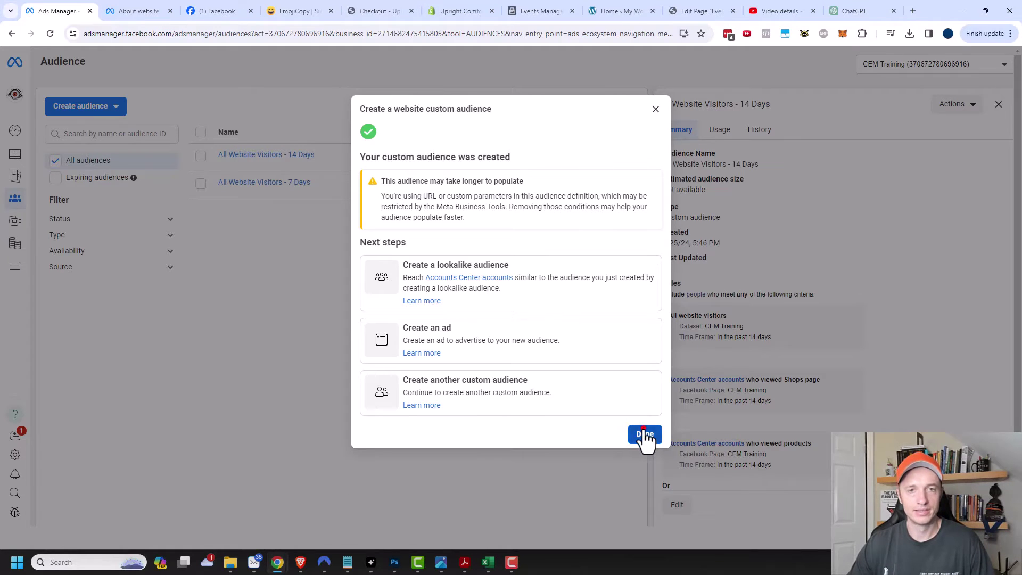
pyautogui.click(644, 434)
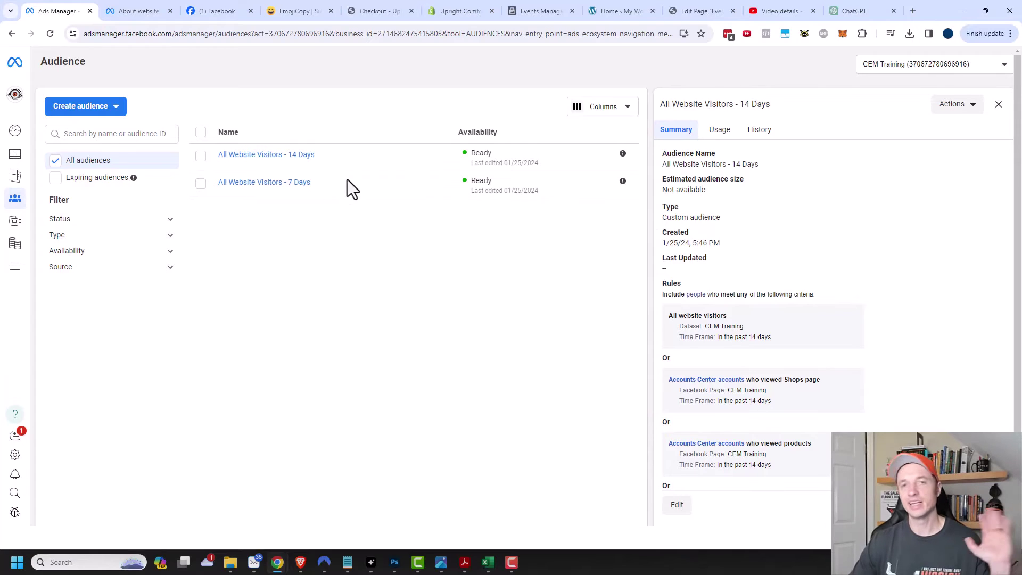
pyautogui.moveTo(288, 143)
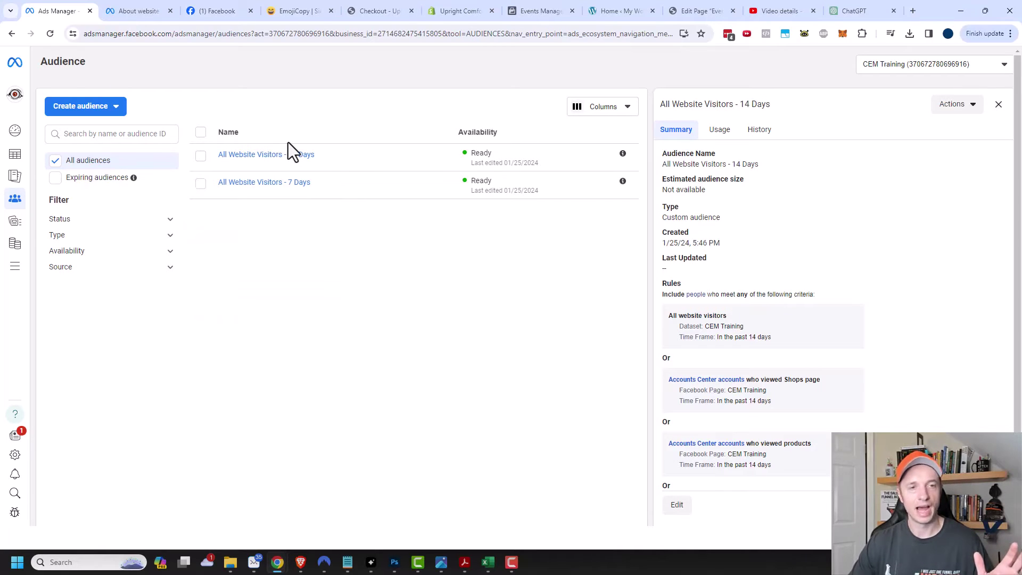
pyautogui.click(55, 161)
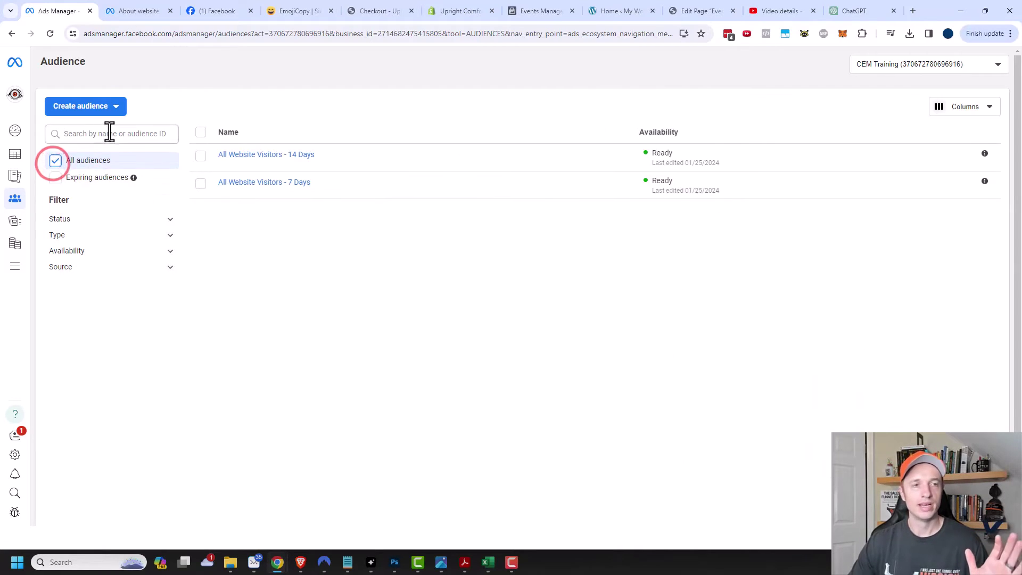
# Start another custom audience with Website as the source and Lead as the included event.
pyautogui.click(55, 161)
pyautogui.click(106, 106)
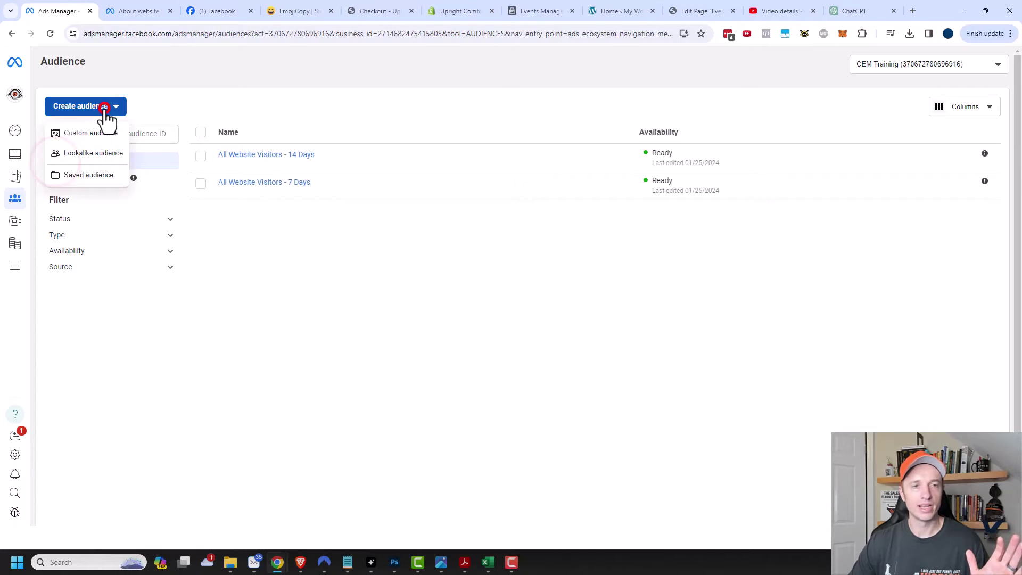
pyautogui.click(98, 131)
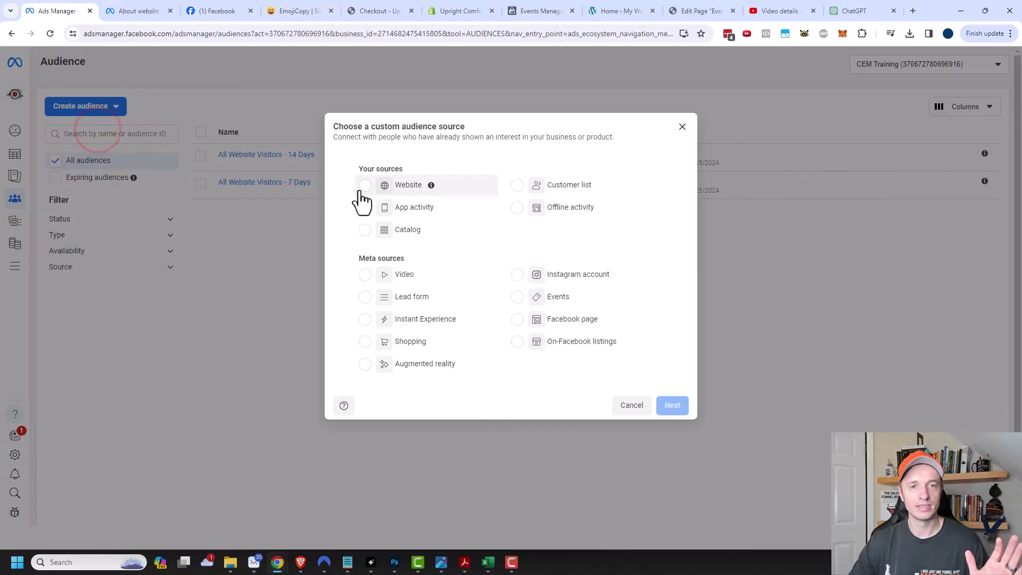
pyautogui.click(364, 186)
pyautogui.click(672, 406)
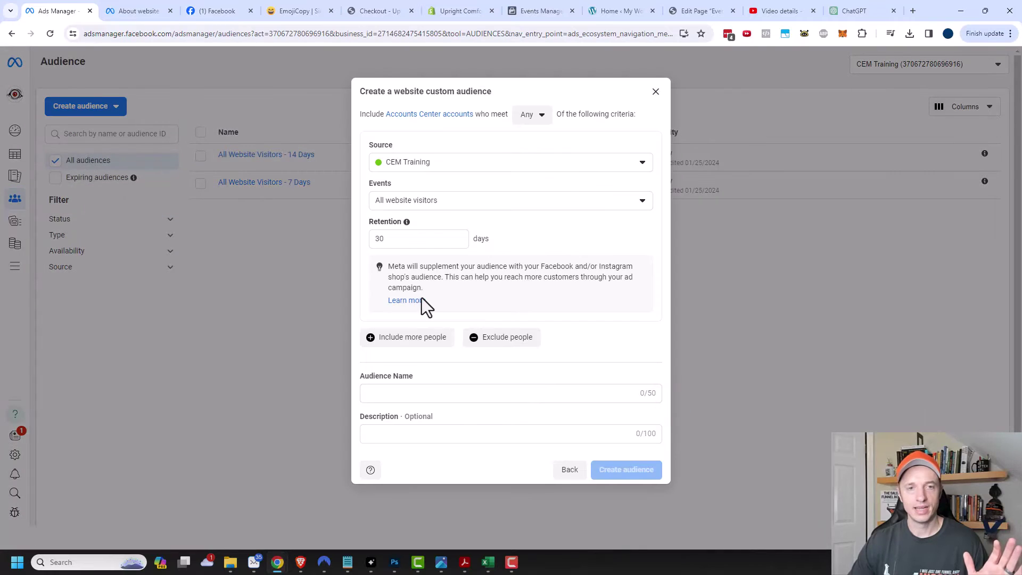
pyautogui.click(435, 201)
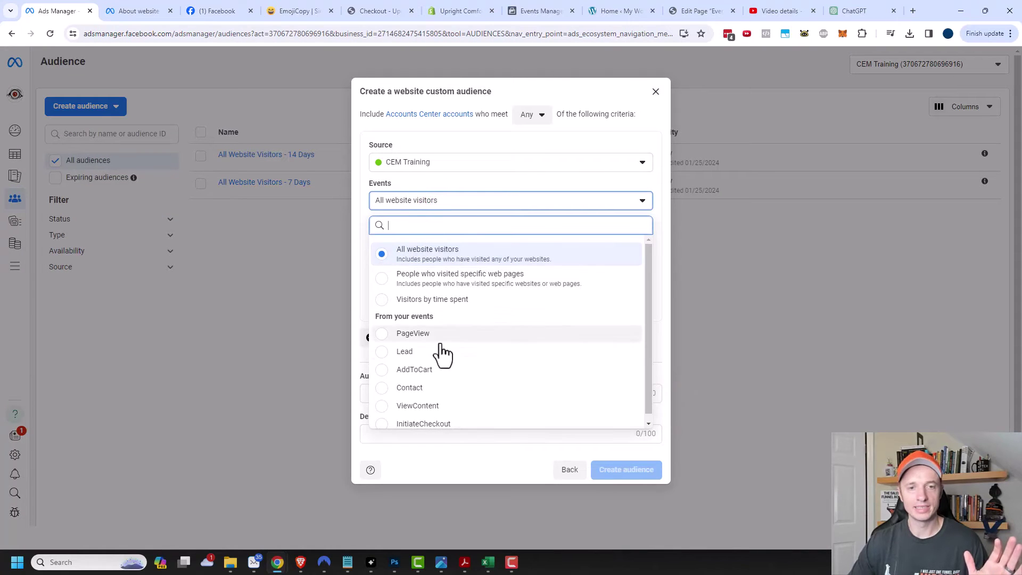
pyautogui.click(406, 352)
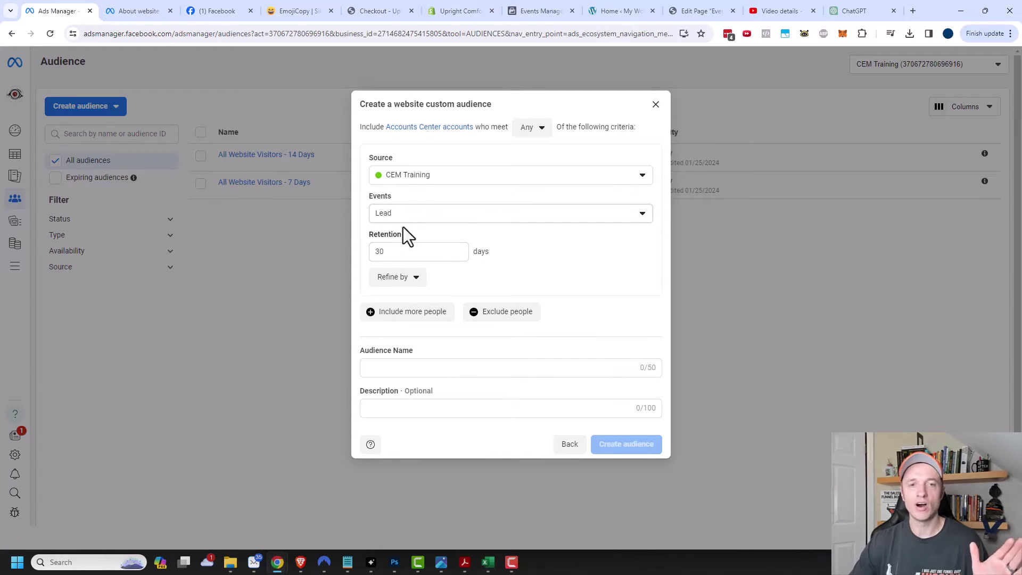
# Name the Lead event audience "Leads - 30 Days" and create it.
pyautogui.click(413, 369)
pyautogui.write('L')
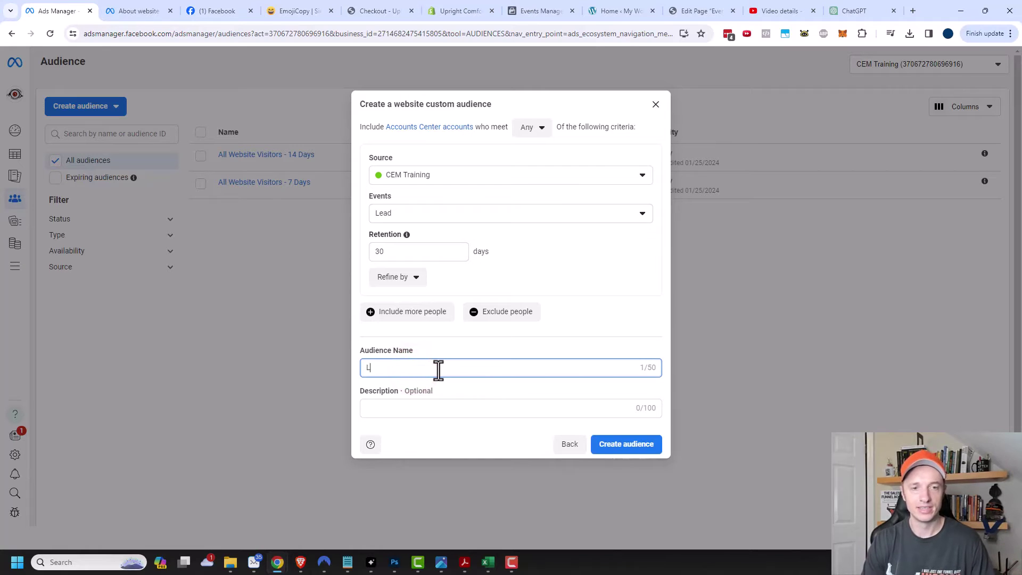
pyautogui.write('eads - 30 Days')
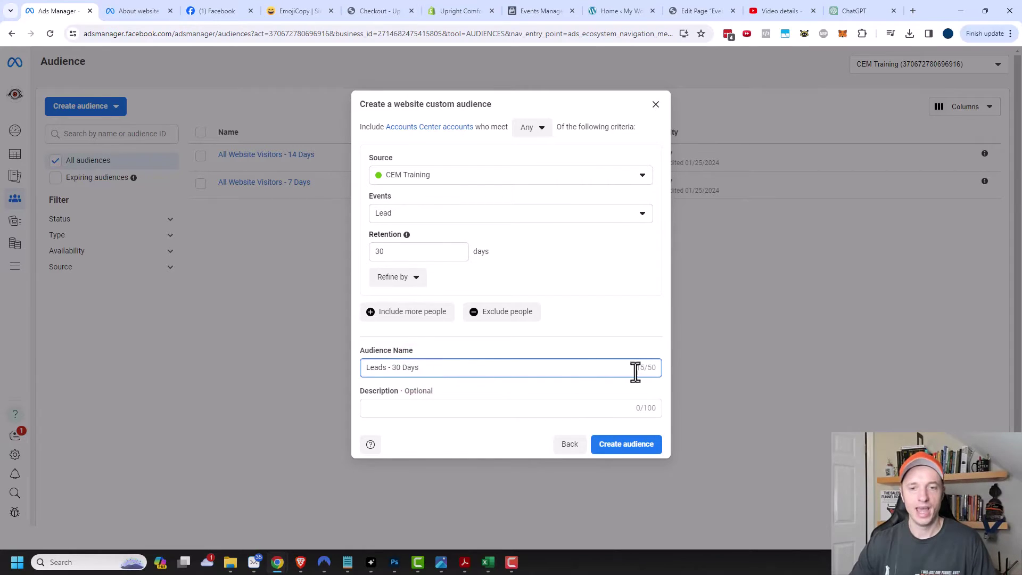
pyautogui.click(628, 451)
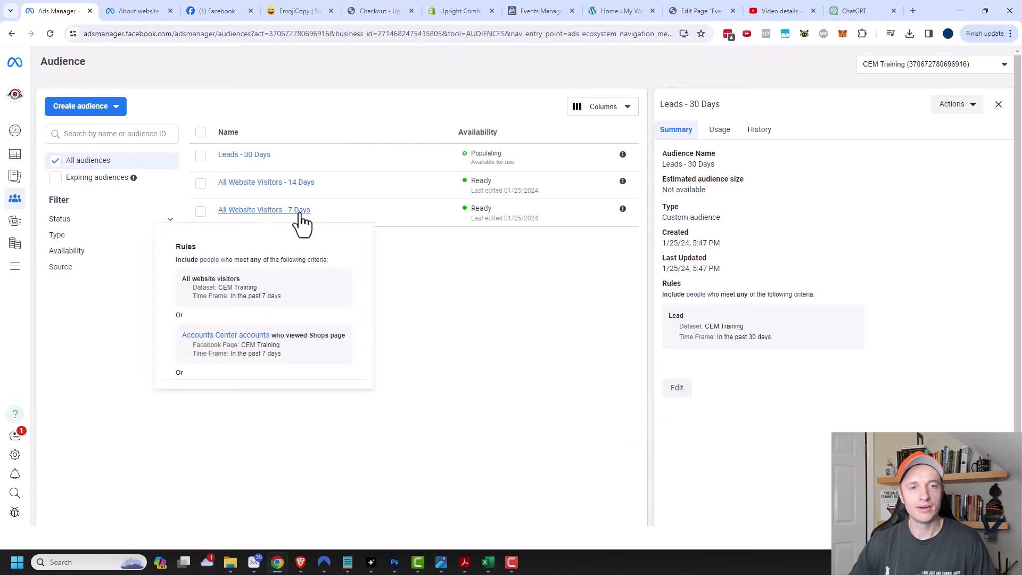
# Review the events offered for a new website custom audience and discard the draft.
pyautogui.moveTo(277, 213)
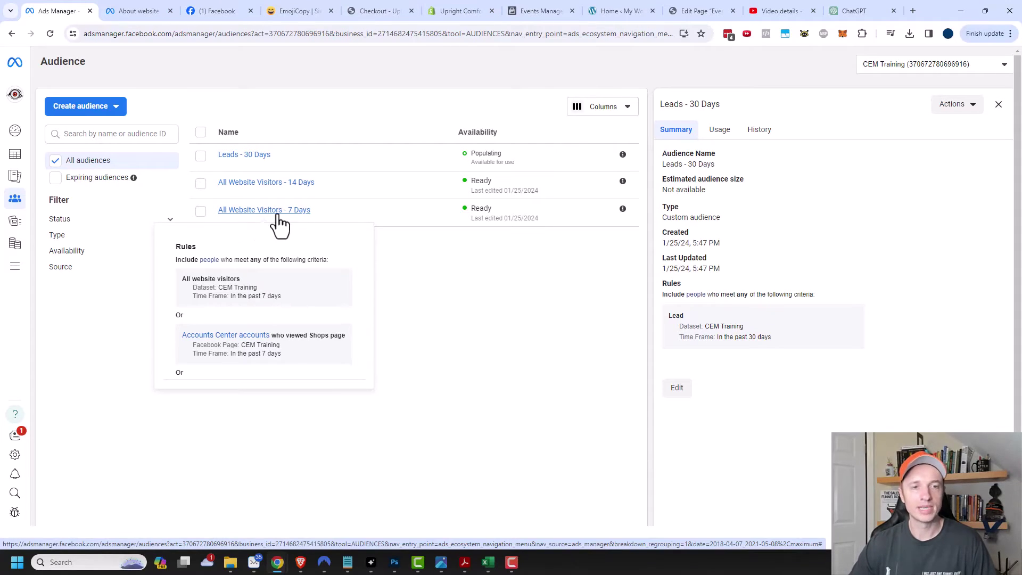
pyautogui.moveTo(232, 160)
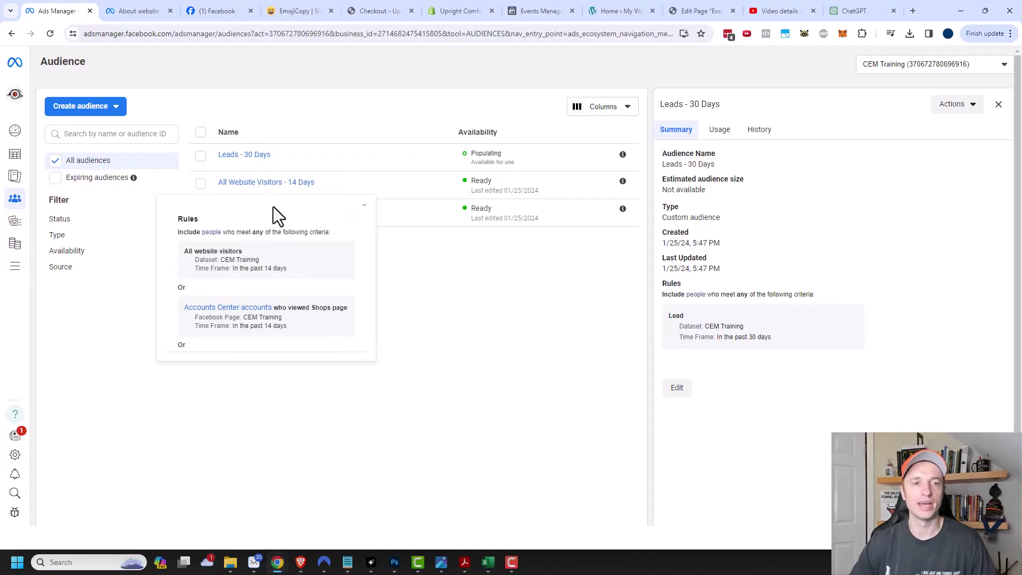
pyautogui.click(109, 111)
pyautogui.click(102, 134)
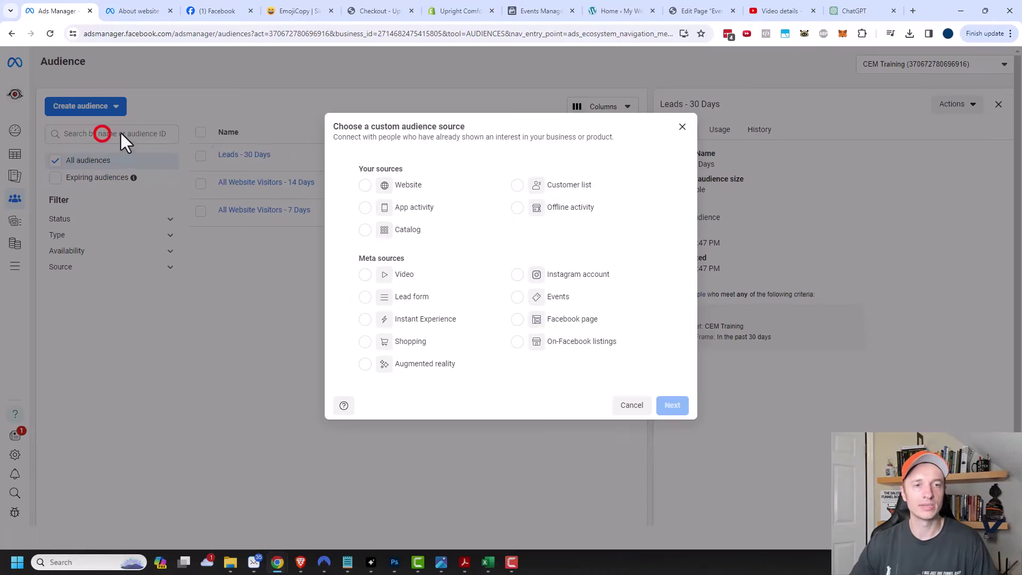
pyautogui.click(365, 185)
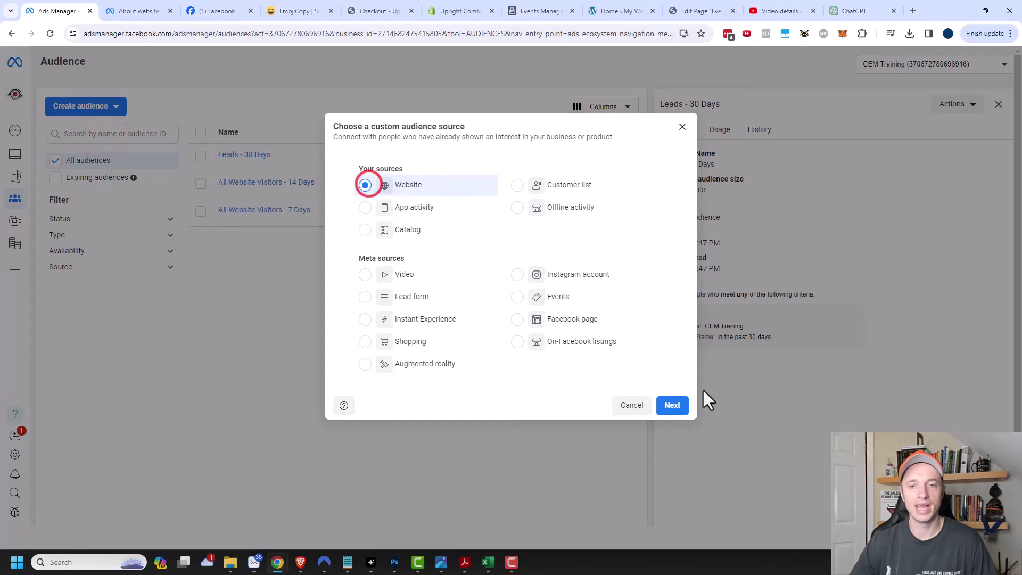
pyautogui.click(673, 406)
pyautogui.click(459, 200)
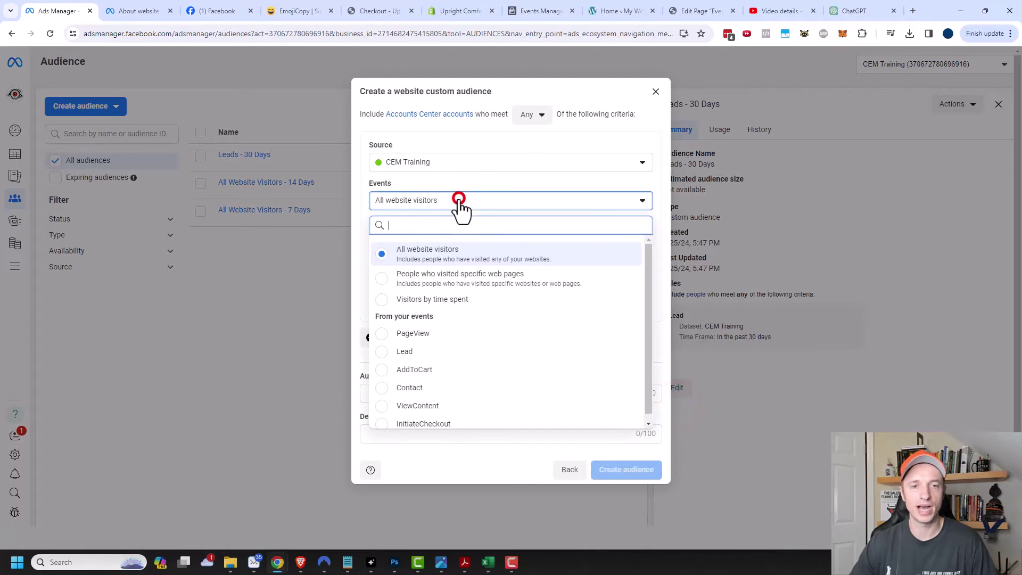
pyautogui.scroll(-1, 425, 406)
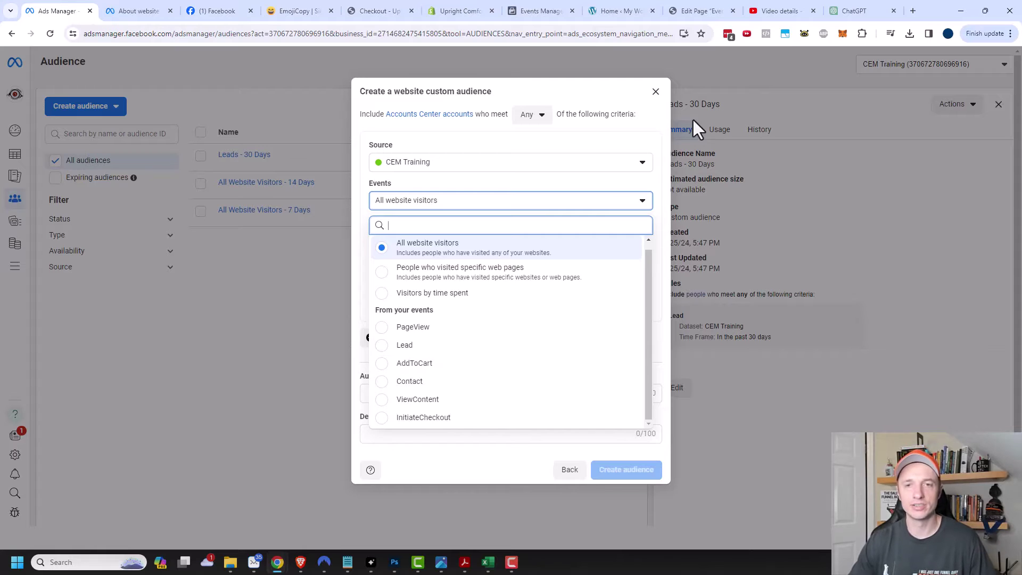
pyautogui.click(656, 92)
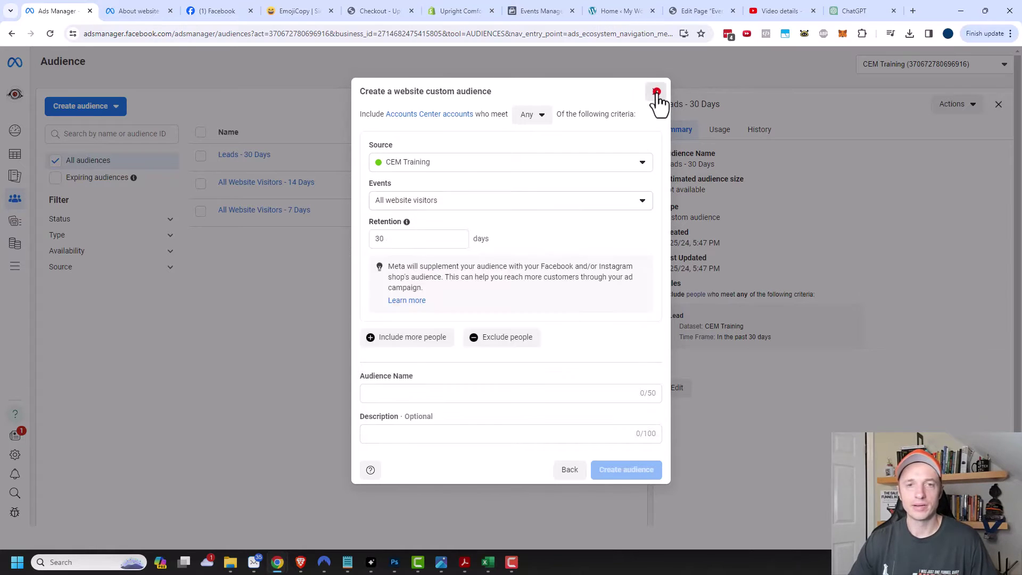
pyautogui.click(657, 93)
# View the list preparation requirements for a customer list custom audience and close the setup.
pyautogui.click(114, 106)
pyautogui.click(101, 135)
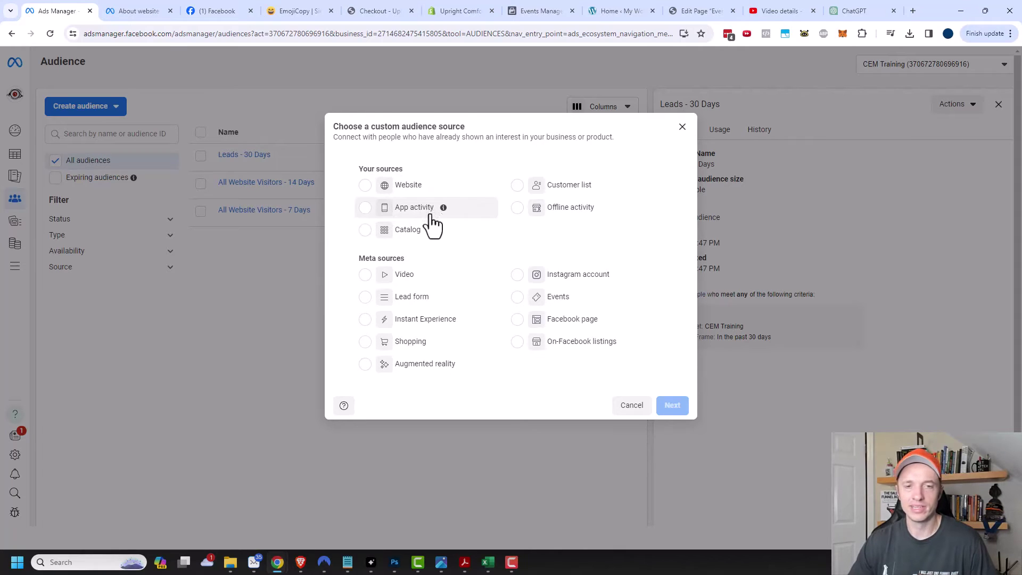
pyautogui.click(516, 187)
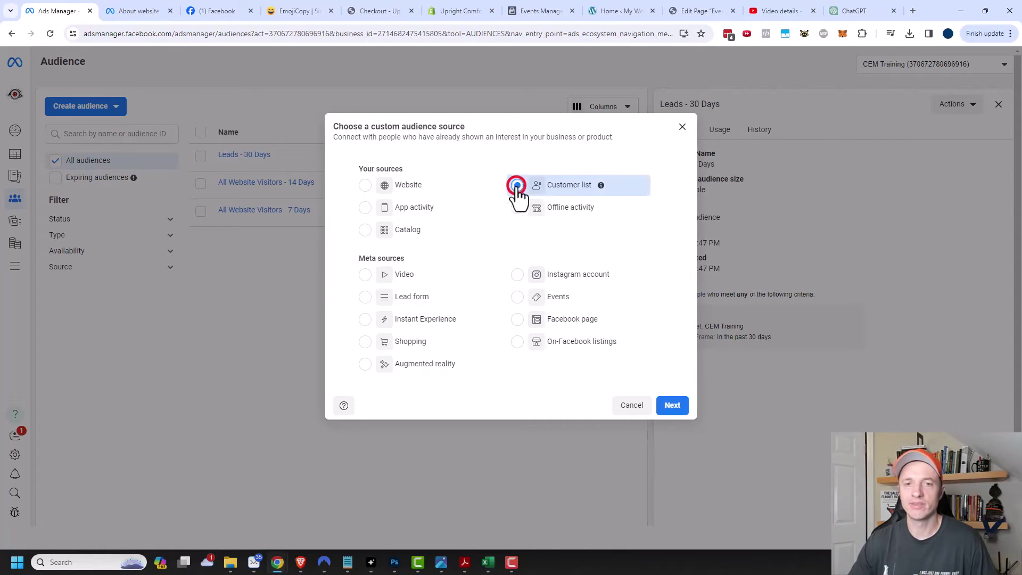
pyautogui.click(679, 408)
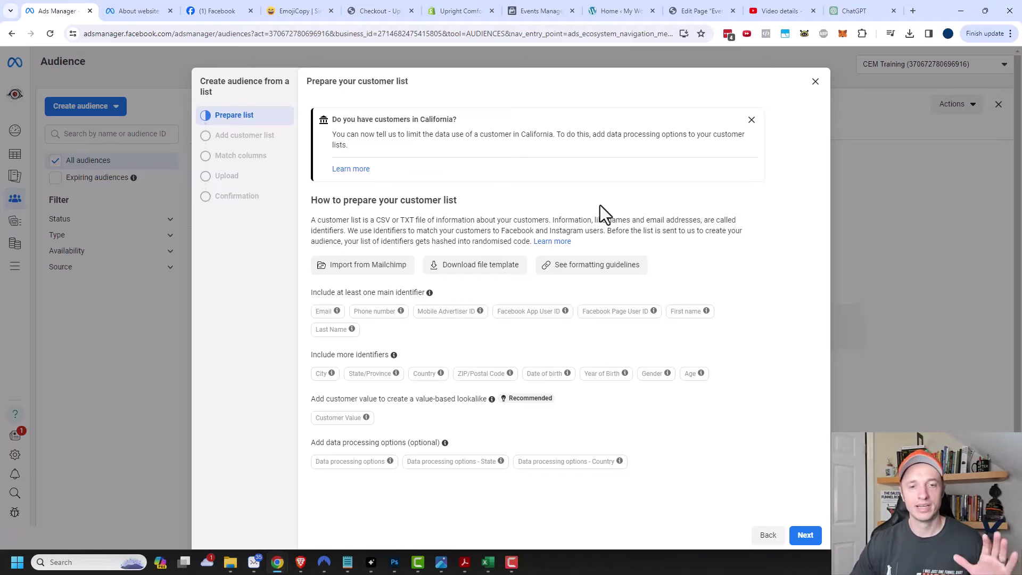
pyautogui.click(814, 82)
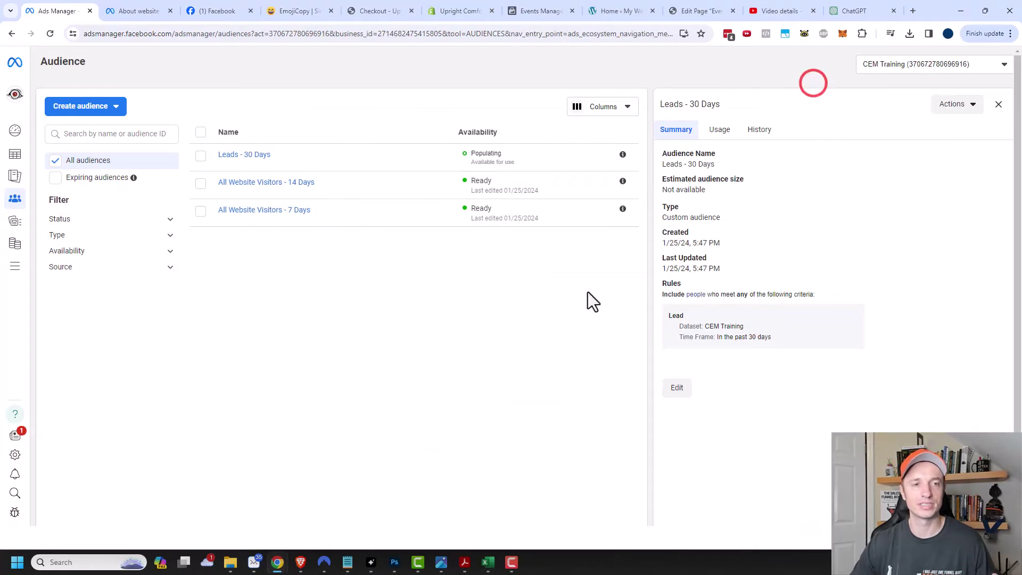
# Start a video engagement custom audience of people who have watched at 75% of the video.
pyautogui.click(110, 111)
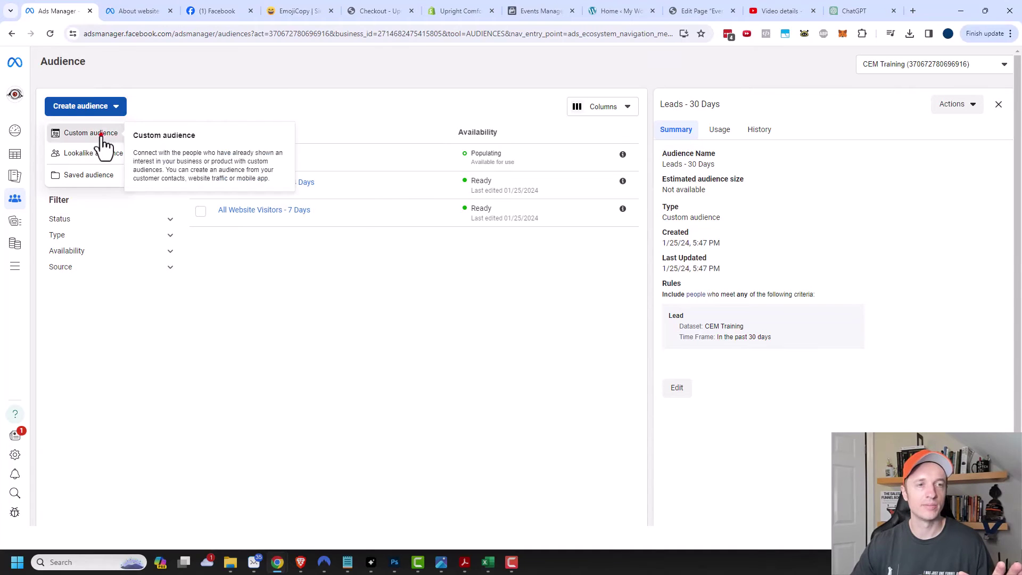
pyautogui.click(99, 135)
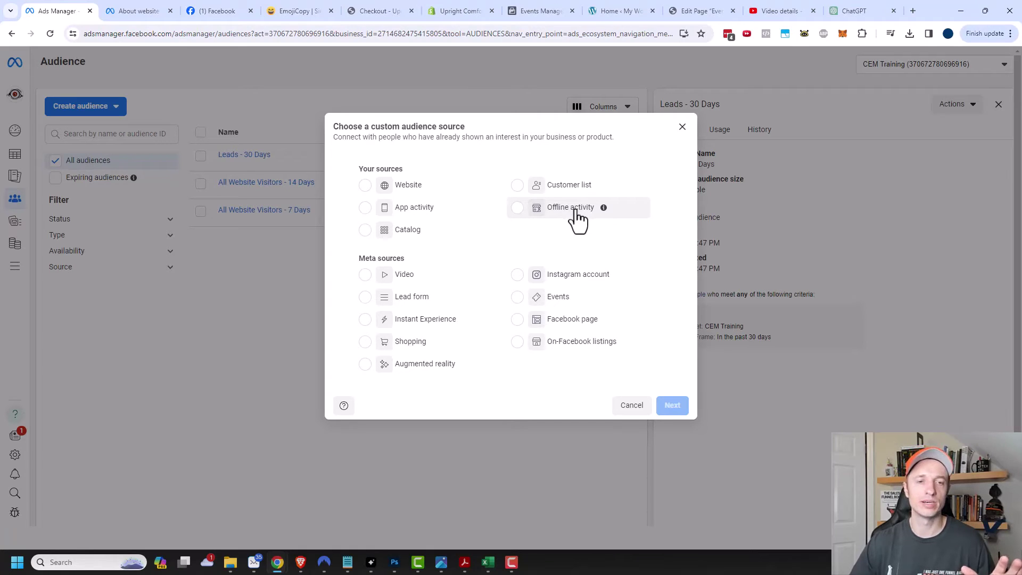
pyautogui.click(384, 276)
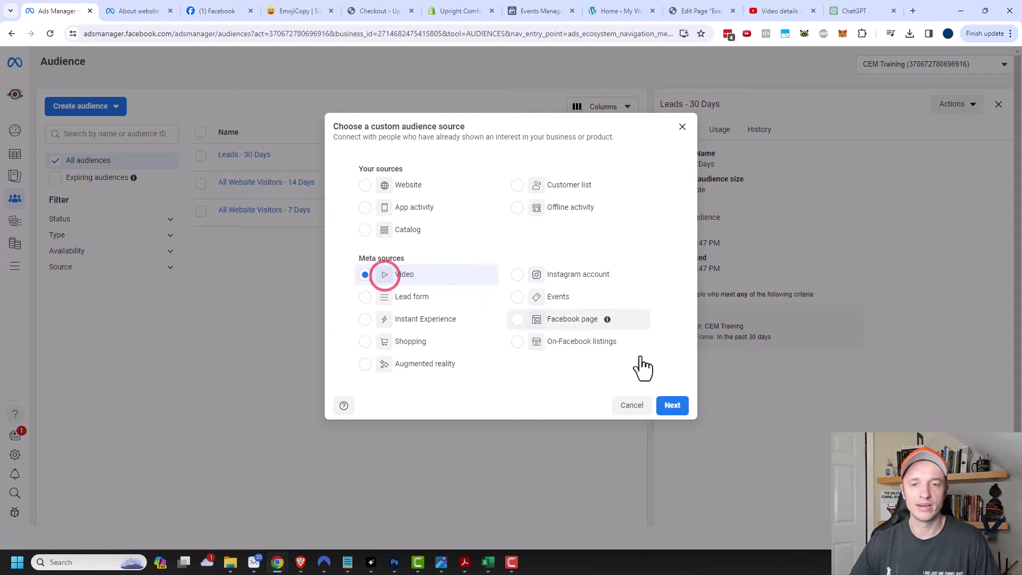
pyautogui.click(670, 408)
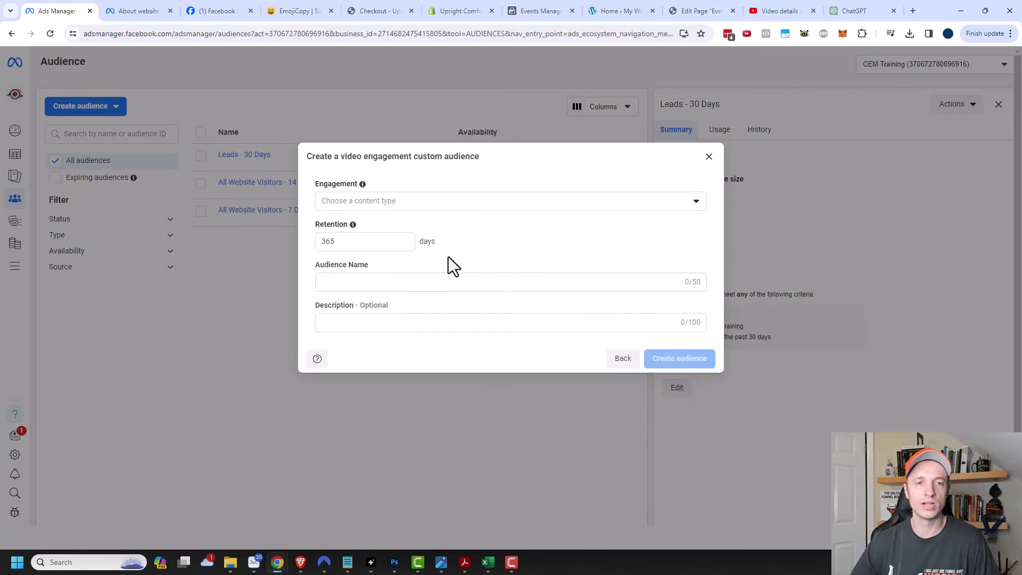
pyautogui.click(369, 201)
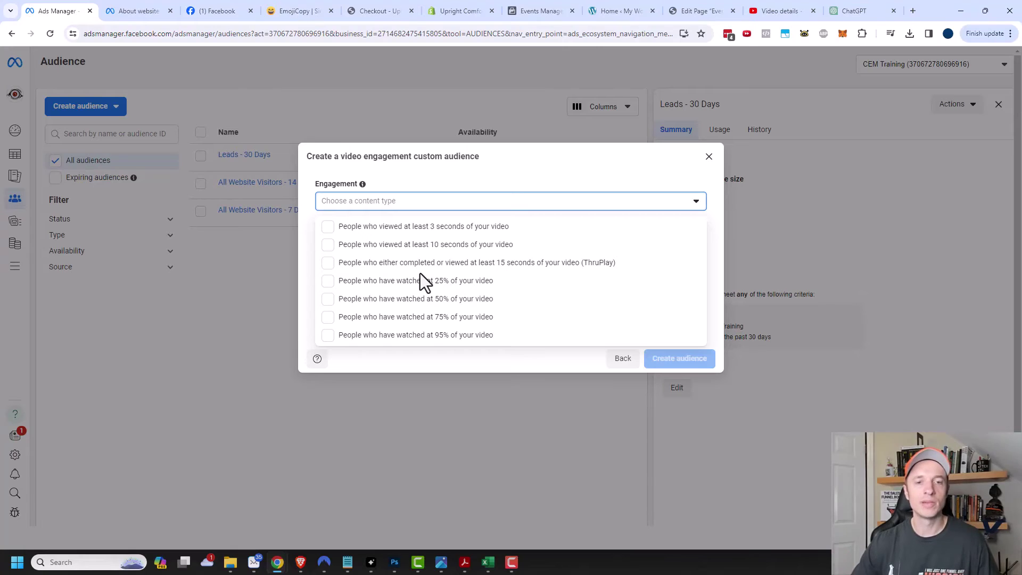
pyautogui.click(452, 317)
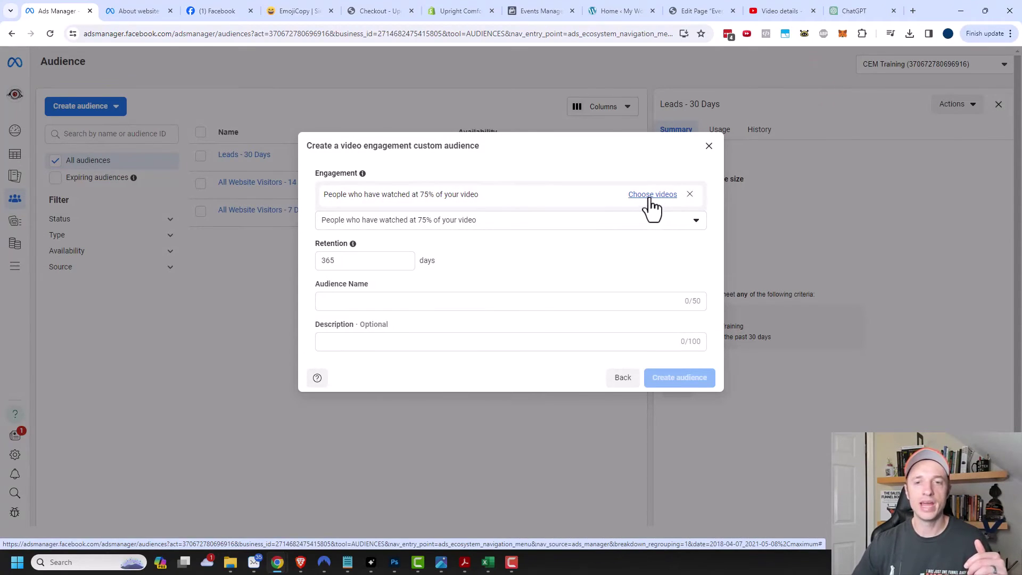
# Select the first three videos of the Crazy Eye Marketing Facebook page for the 75% engagement rule.
pyautogui.click(653, 195)
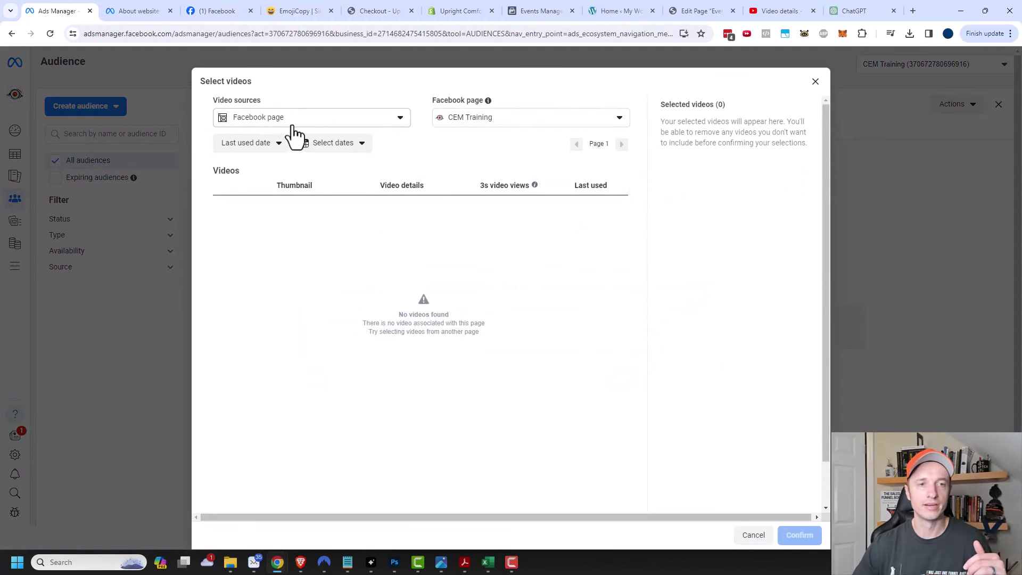
pyautogui.click(486, 118)
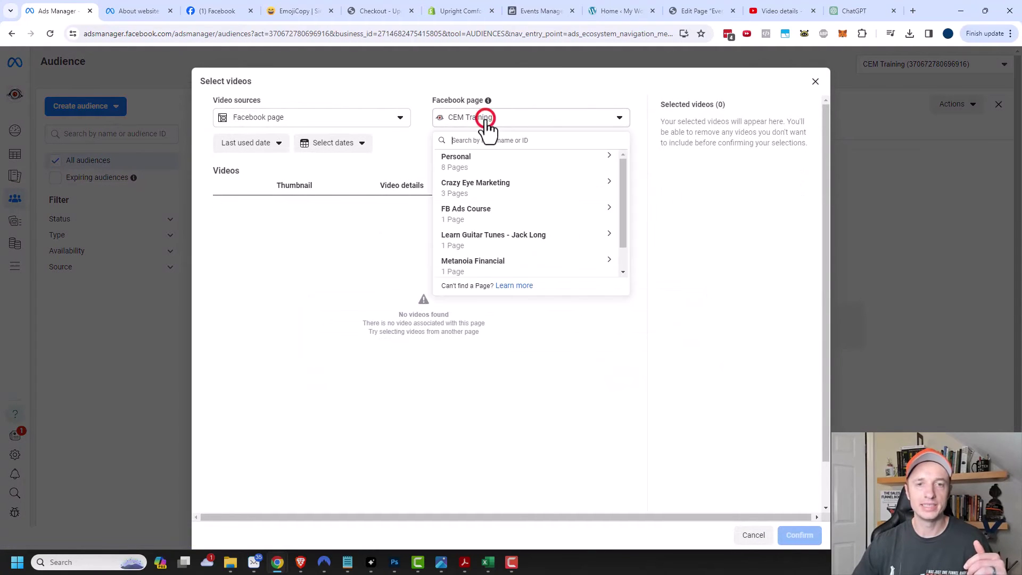
pyautogui.click(490, 192)
pyautogui.click(497, 245)
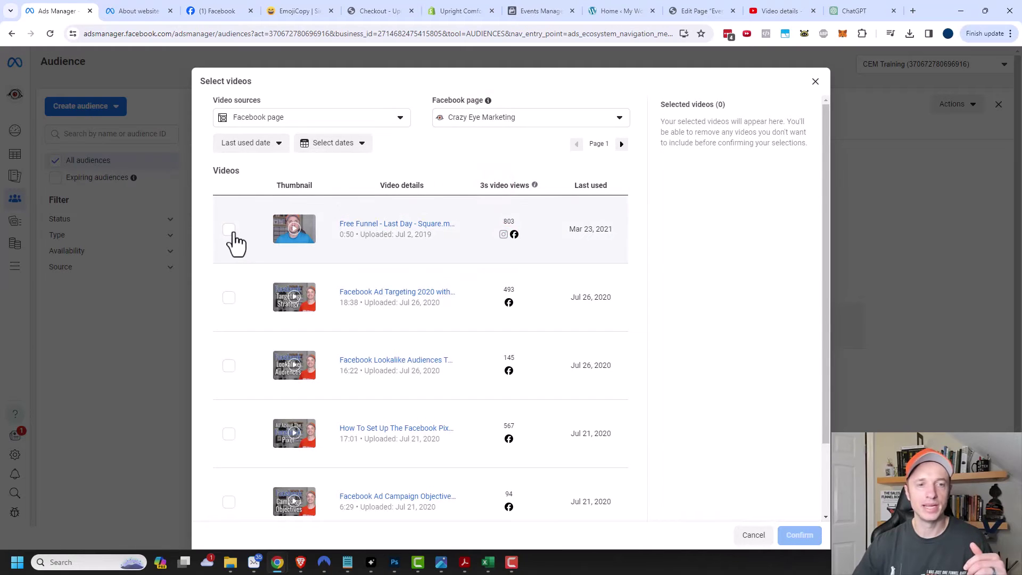
pyautogui.click(228, 230)
pyautogui.click(228, 297)
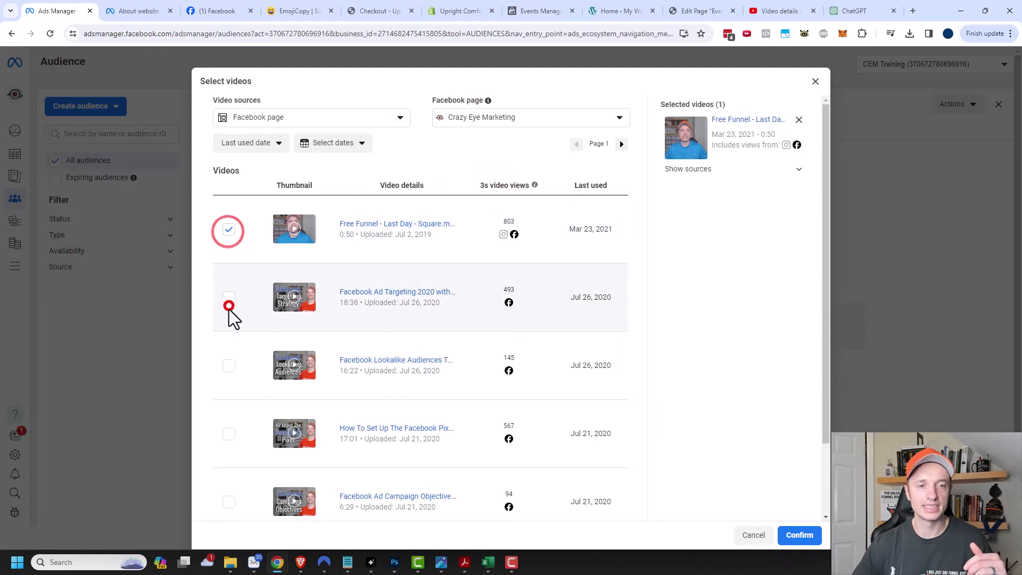
pyautogui.click(229, 366)
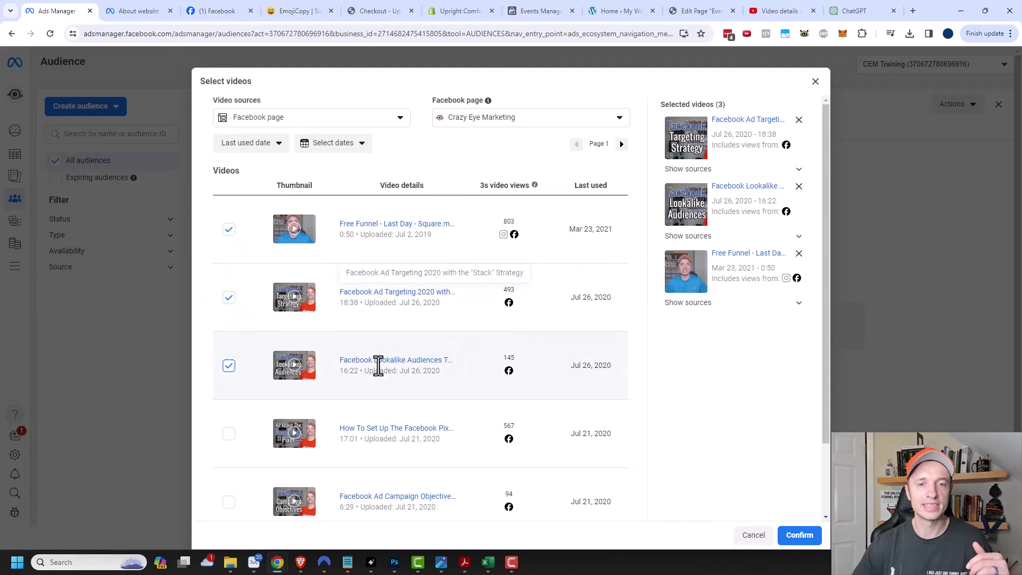
# Try switching the video source from Facebook page to Campaign.
pyautogui.click(308, 118)
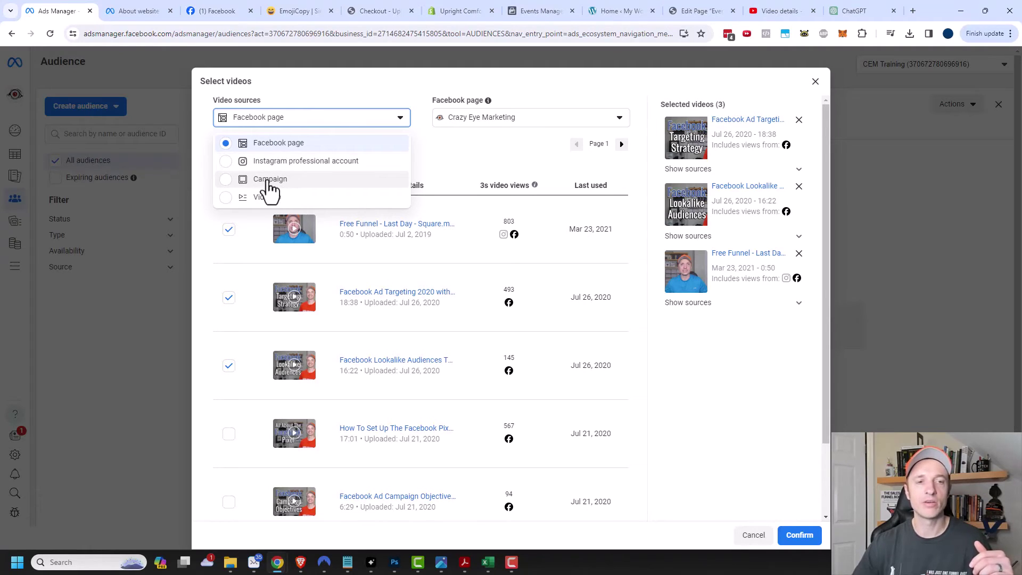
pyautogui.click(269, 181)
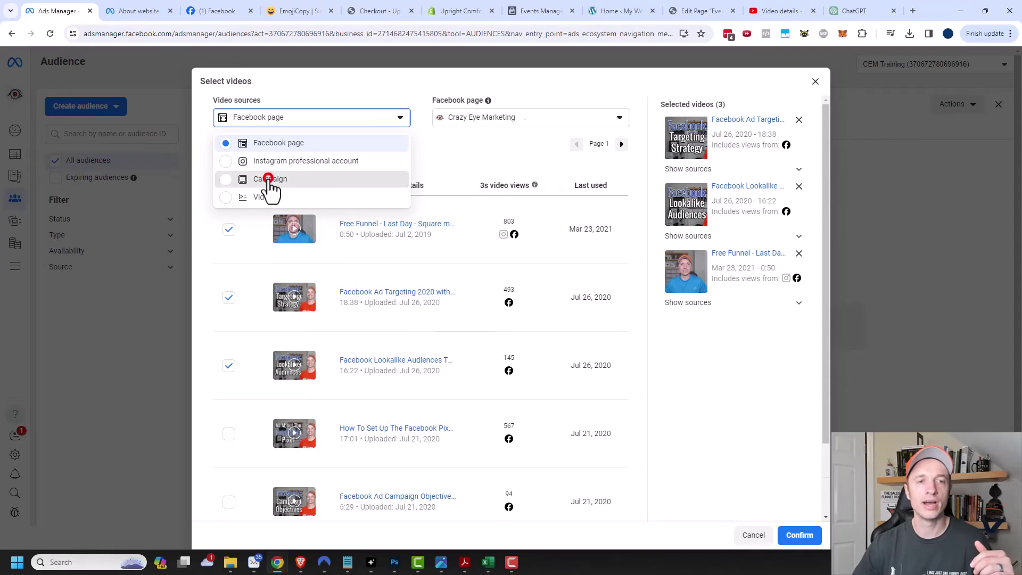
pyautogui.click(473, 117)
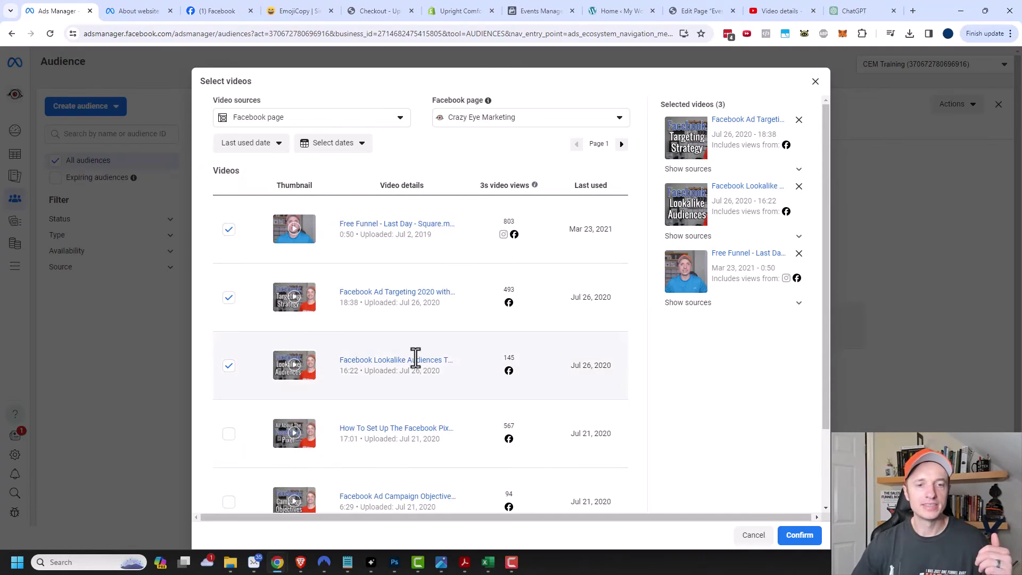
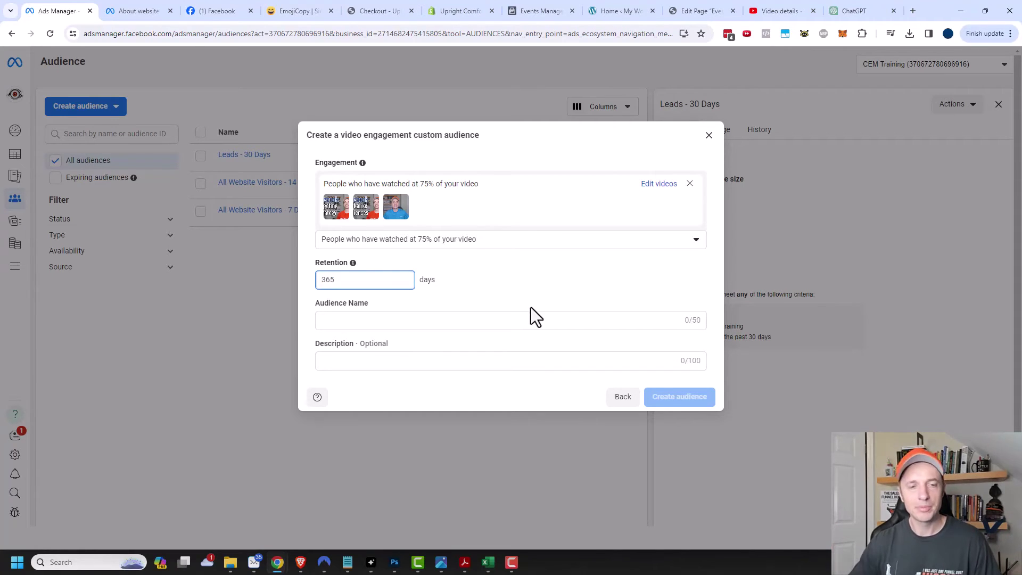
# Set the retention of the video engagement audience to 7 days.
pyautogui.press('BackSpace')
pyautogui.press('BackSpace')
pyautogui.press('BackSpace')
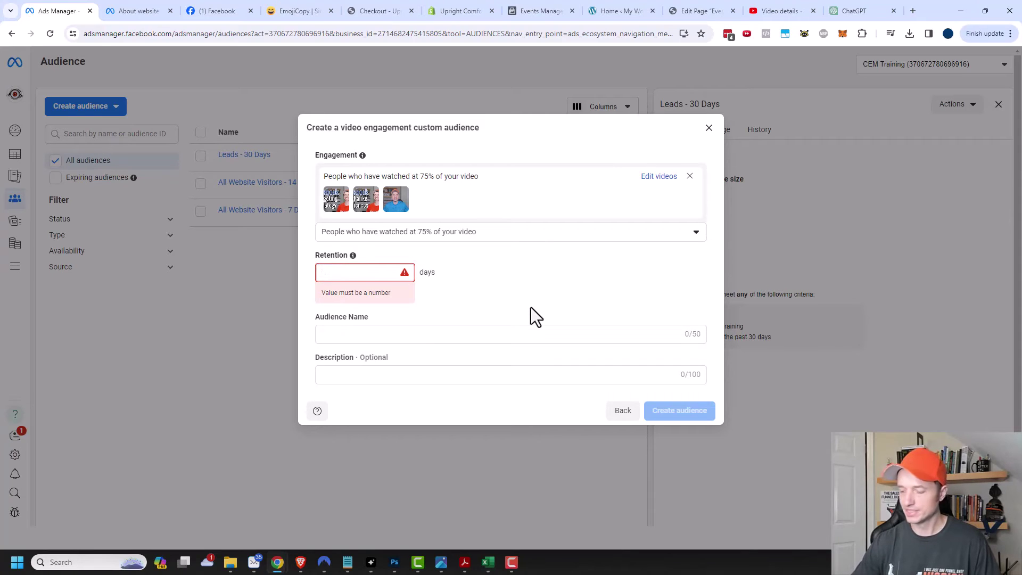
pyautogui.write('7')
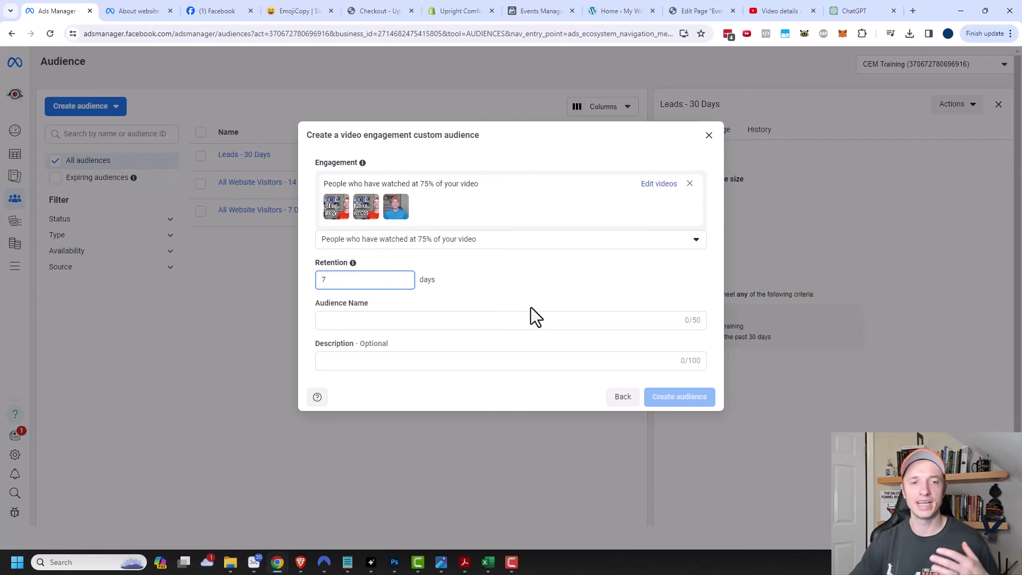
# Name the audience "Watched > 75% Of My Video - 7 Days" and create it.
pyautogui.click(482, 318)
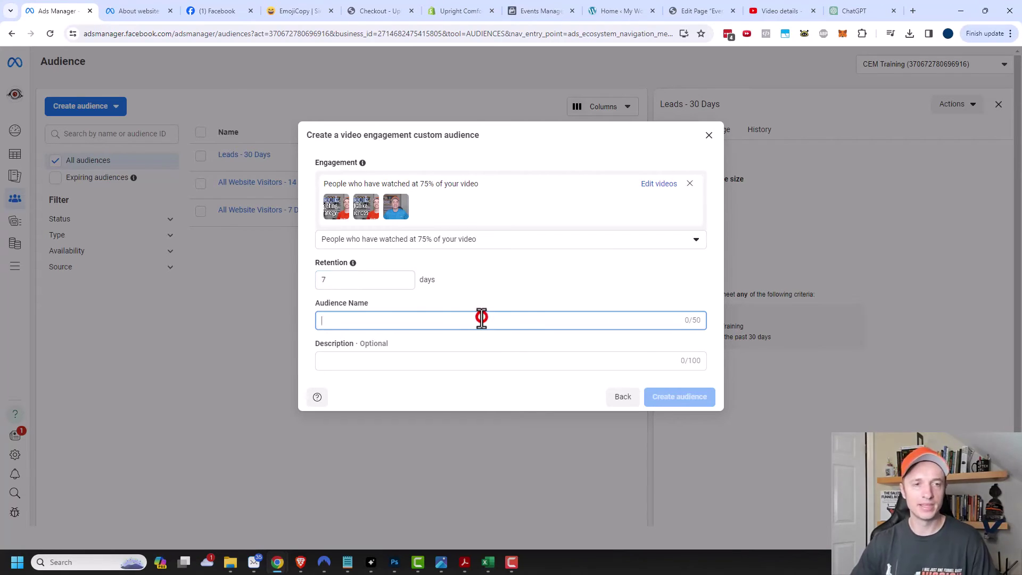
pyautogui.write('Watched > 75% Of My Video - 7 Days')
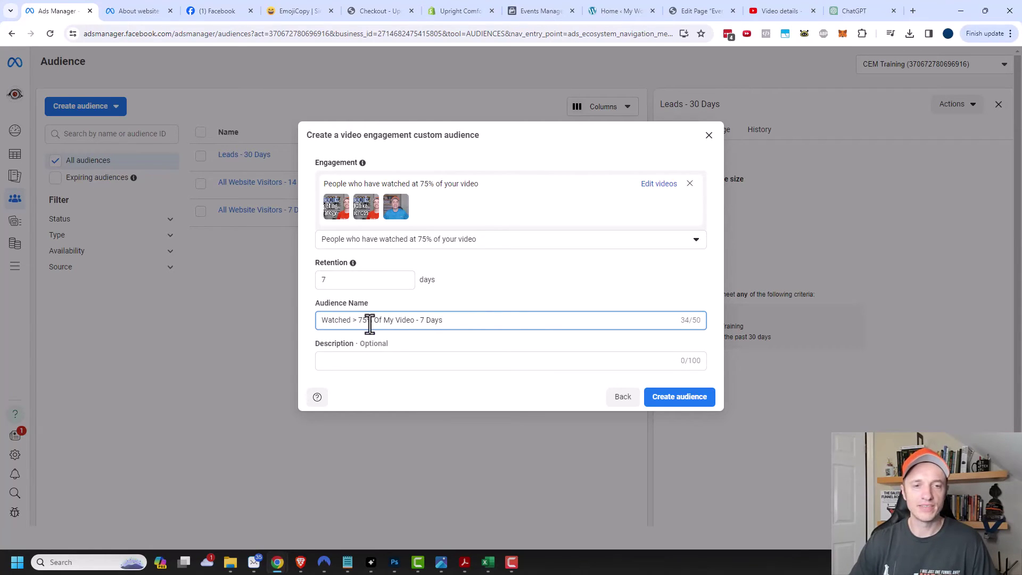
pyautogui.click(699, 389)
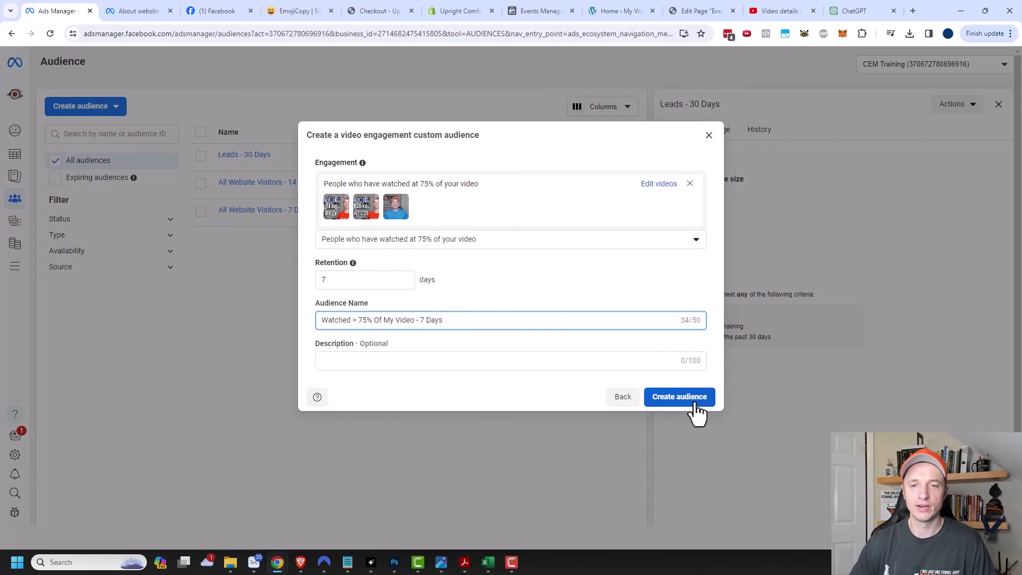
pyautogui.click(644, 419)
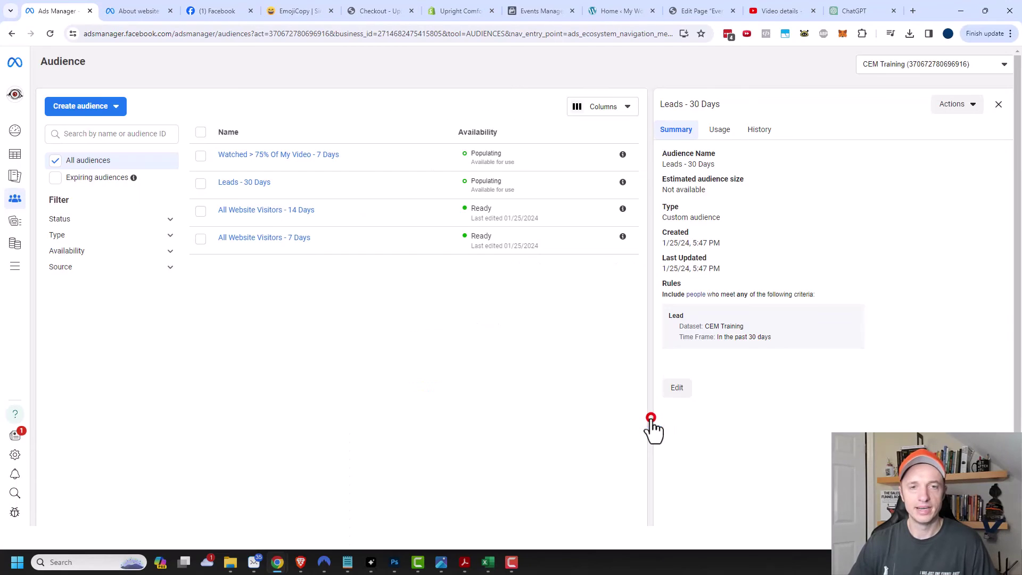
# Add the Facebook Pixel, Ad Campaign Objectives and Business Manager videos to the "Watched > 75% Of My Video - 7 Days" audience and update it.
pyautogui.click(324, 155)
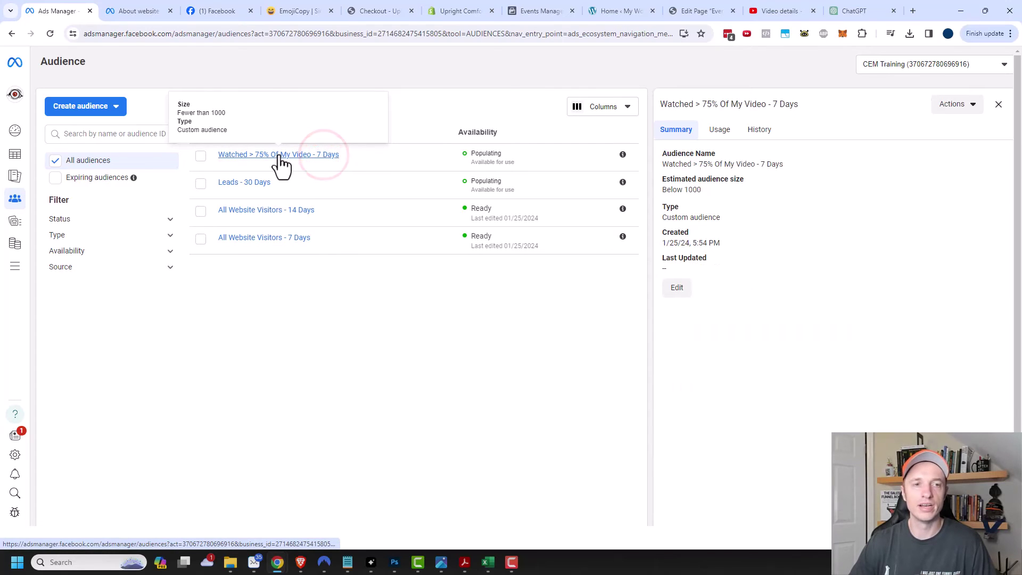
pyautogui.click(200, 156)
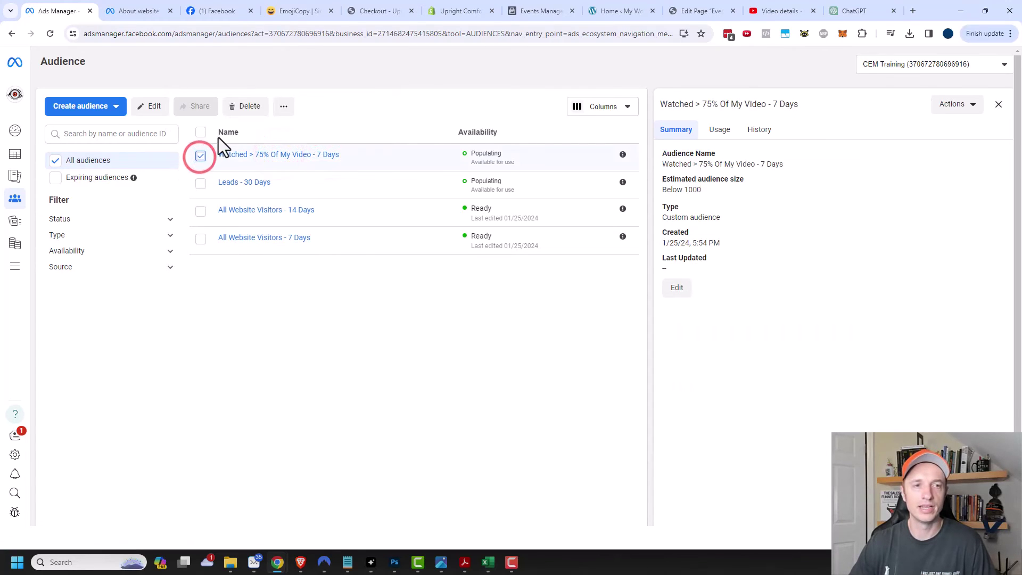
pyautogui.click(140, 109)
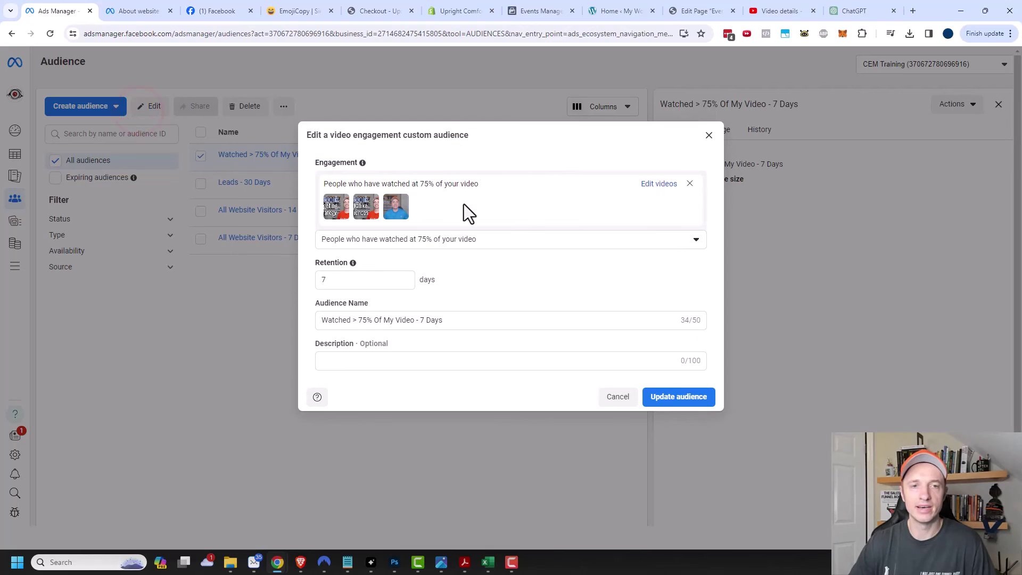
pyautogui.click(665, 186)
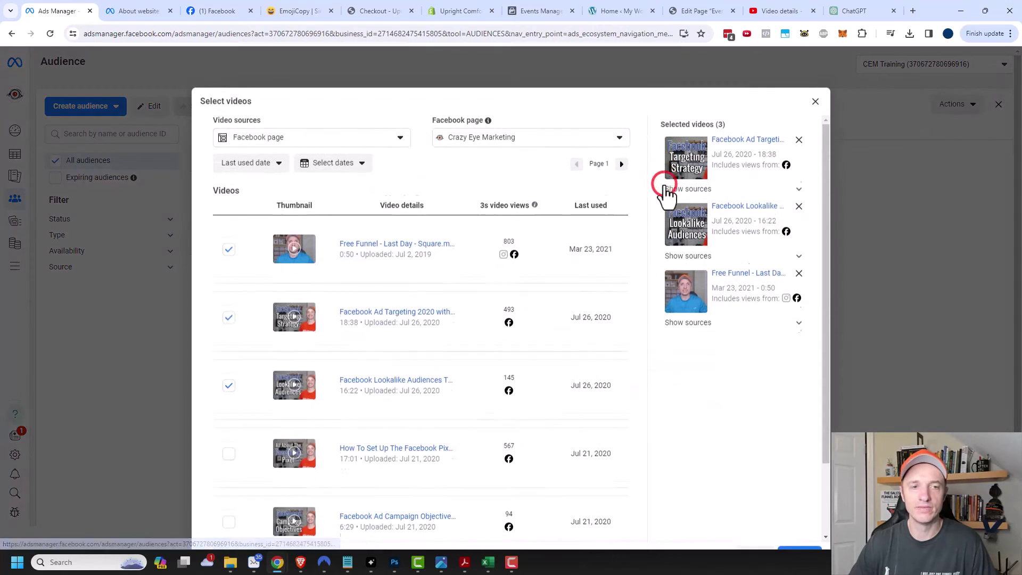
pyautogui.click(228, 434)
pyautogui.scroll(-1, 244, 473)
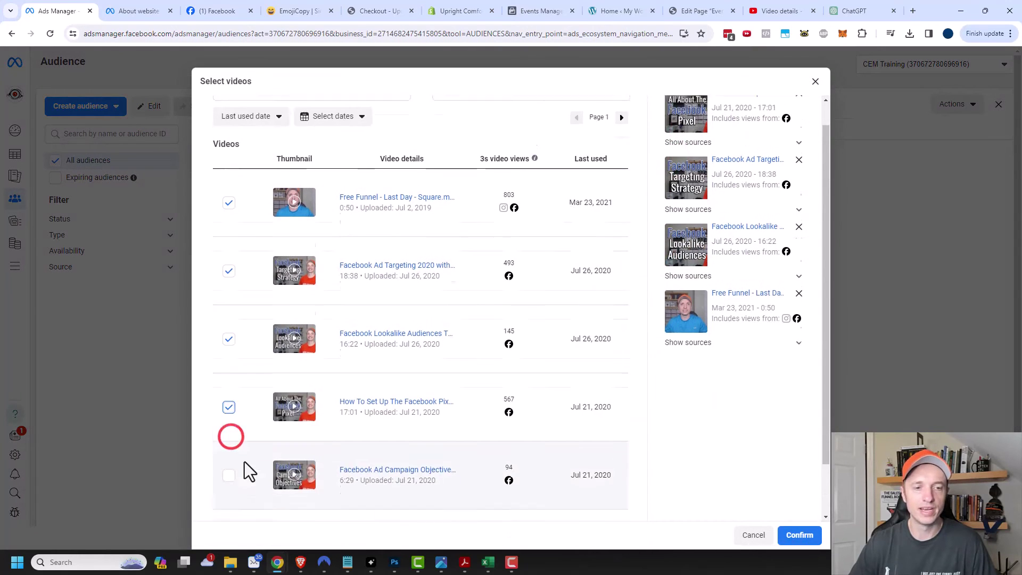
pyautogui.click(228, 441)
pyautogui.scroll(-1, 241, 475)
pyautogui.click(228, 482)
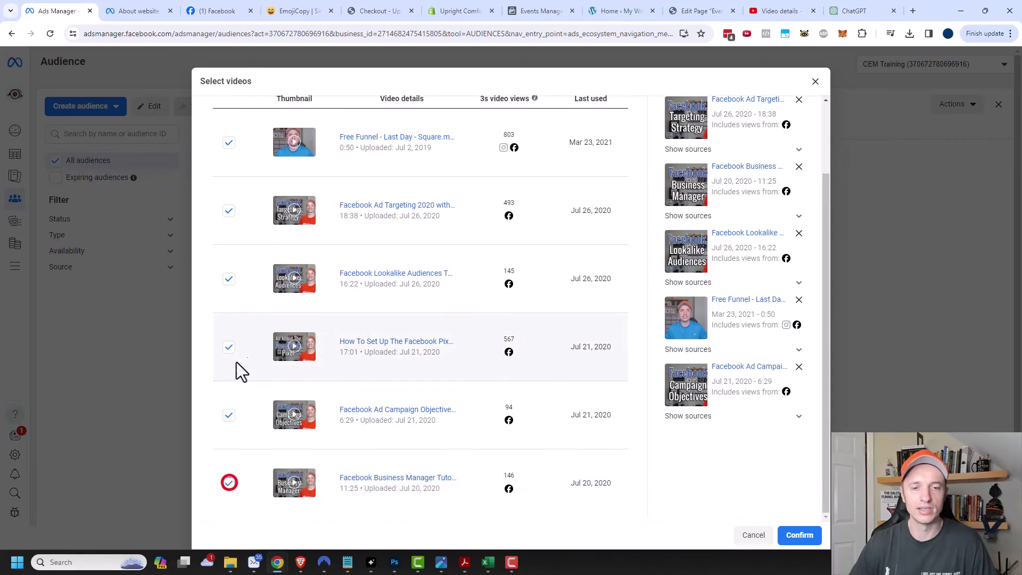
pyautogui.click(807, 538)
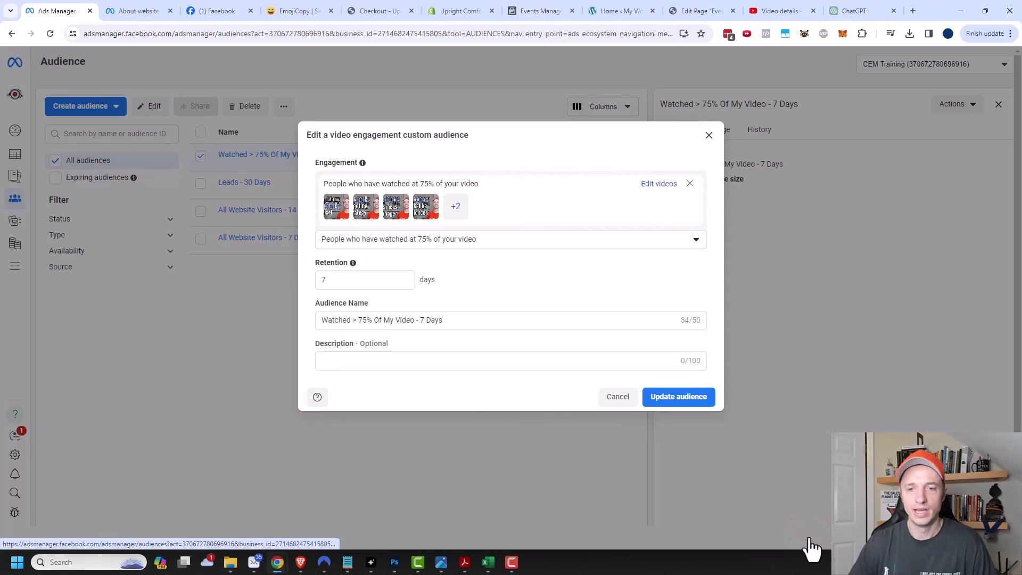
pyautogui.click(673, 404)
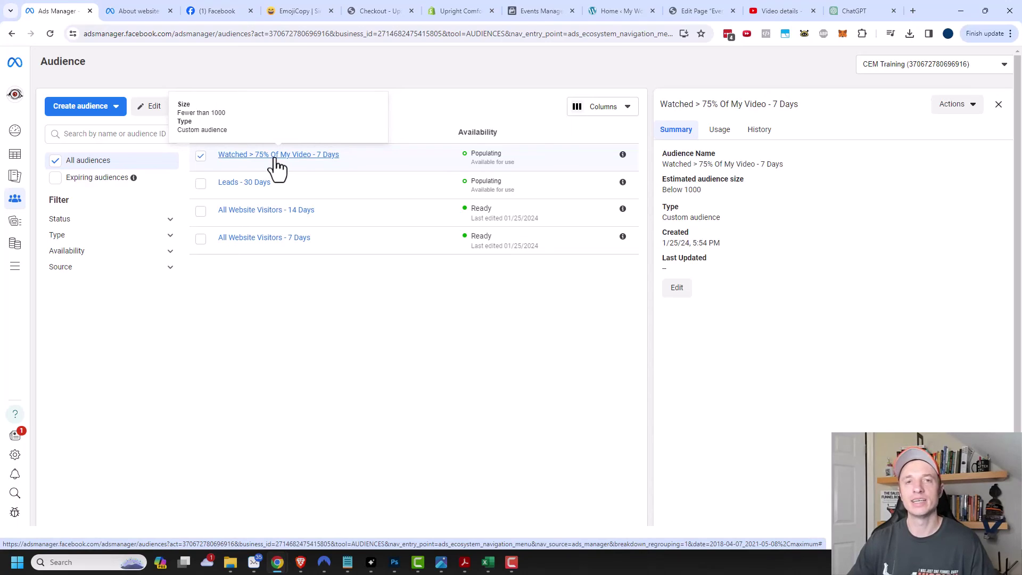
# Examine the event options for a lead form custom audience and close the setup without creating it.
pyautogui.click(102, 106)
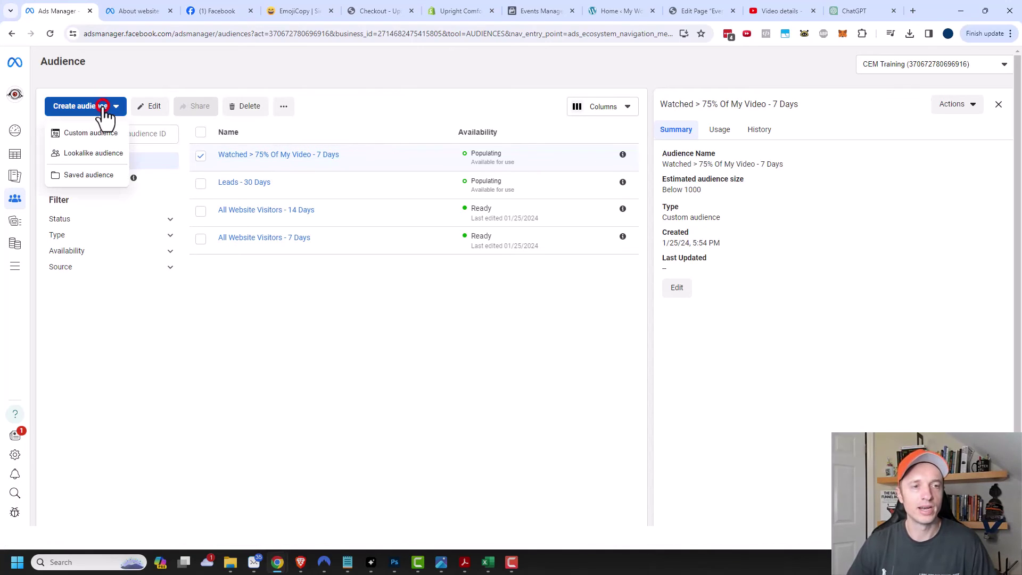
pyautogui.click(97, 133)
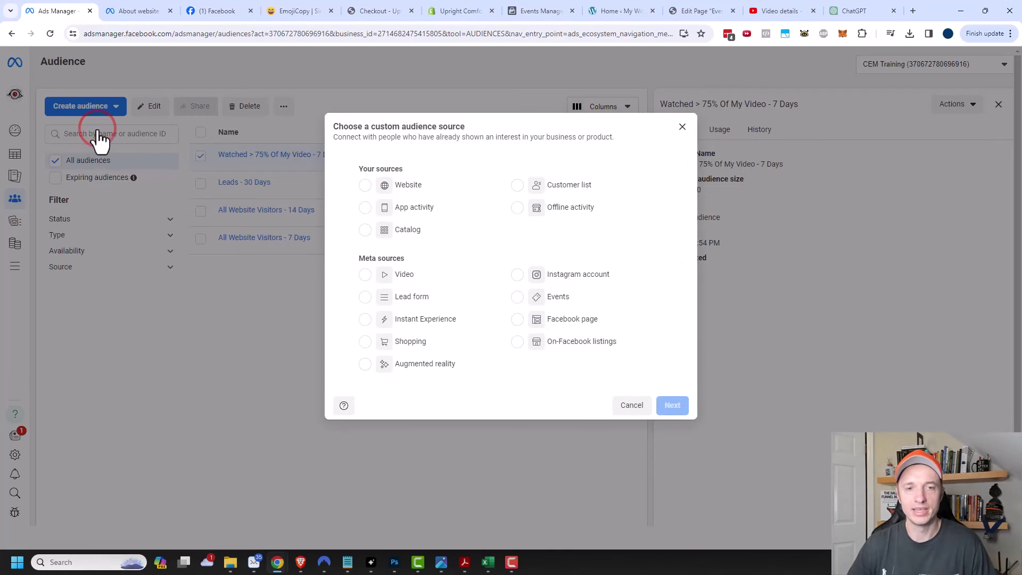
pyautogui.click(411, 300)
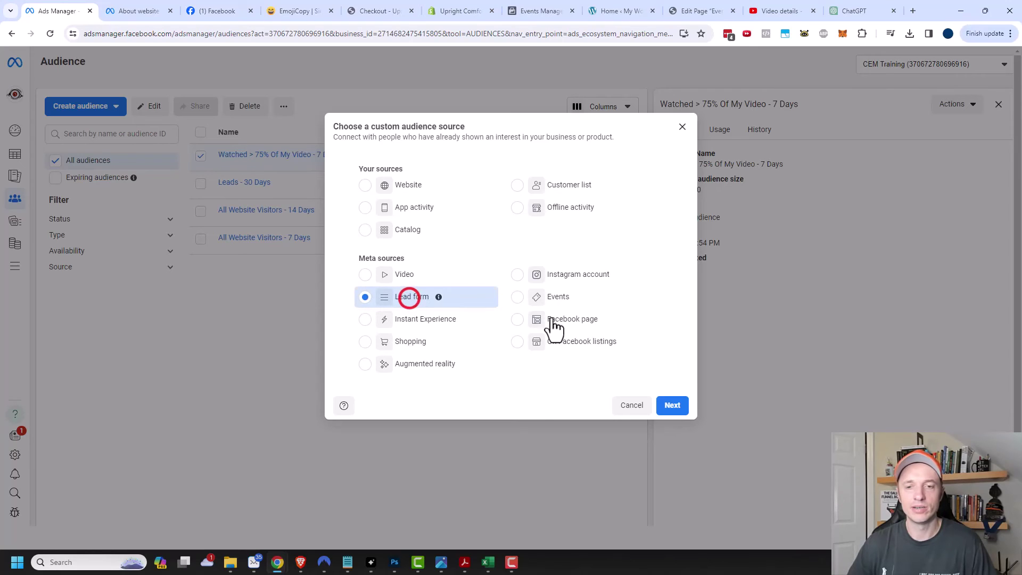
pyautogui.click(673, 407)
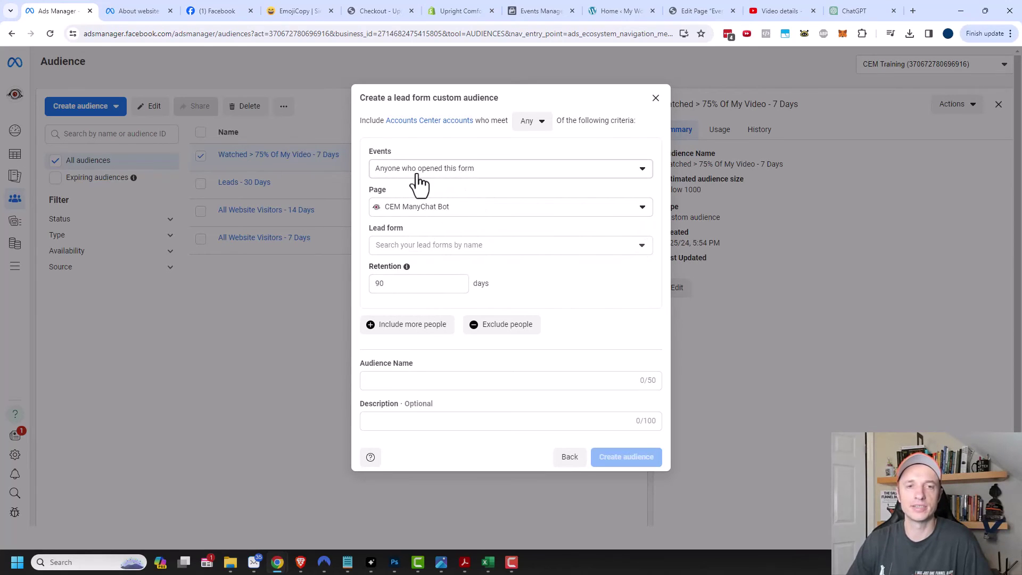
pyautogui.click(451, 183)
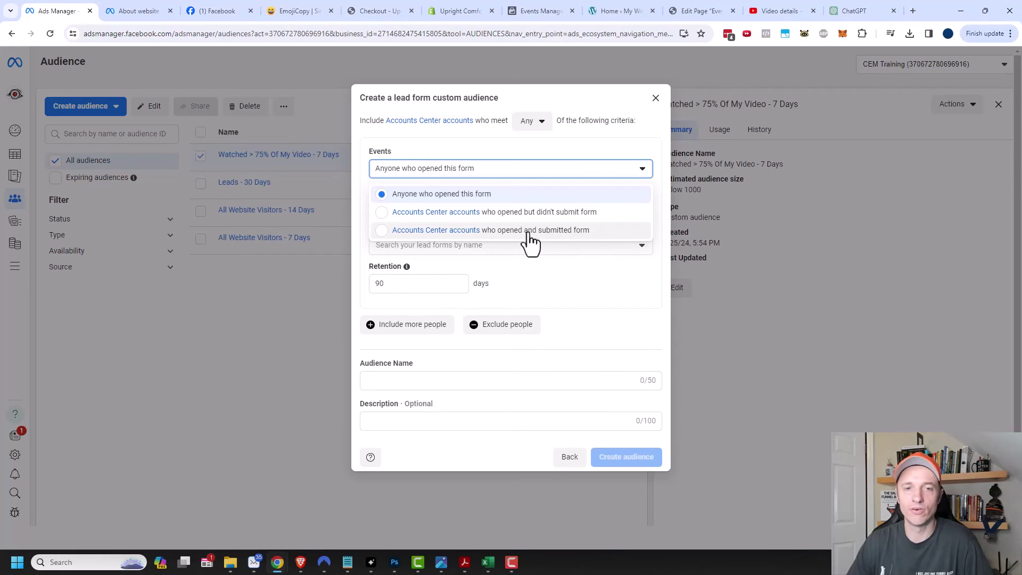
pyautogui.click(565, 150)
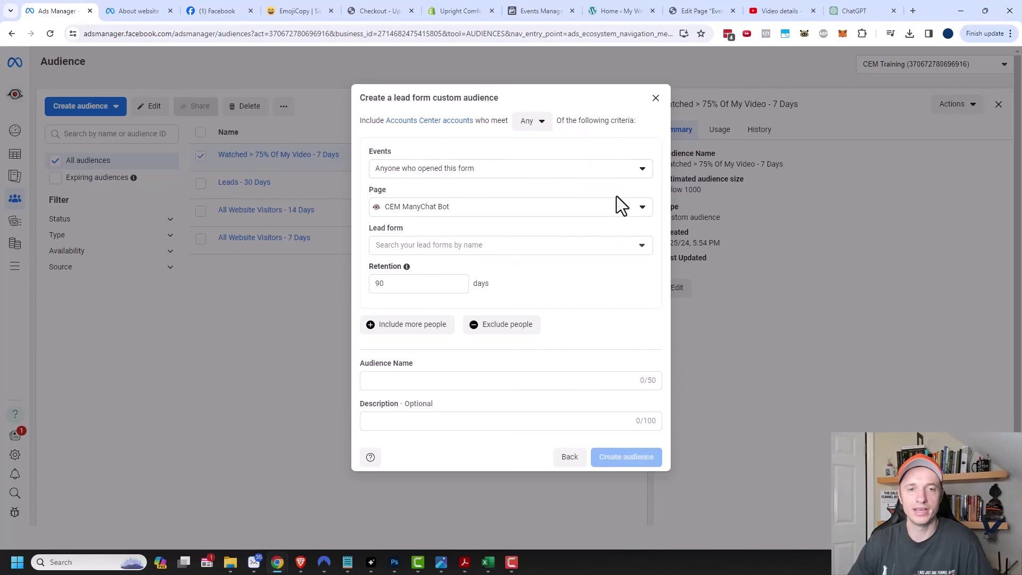
pyautogui.click(656, 100)
# Examine the event options for an Instagram custom audience with crazy_eye_marketing as source, and close the setup without creating it.
pyautogui.click(96, 107)
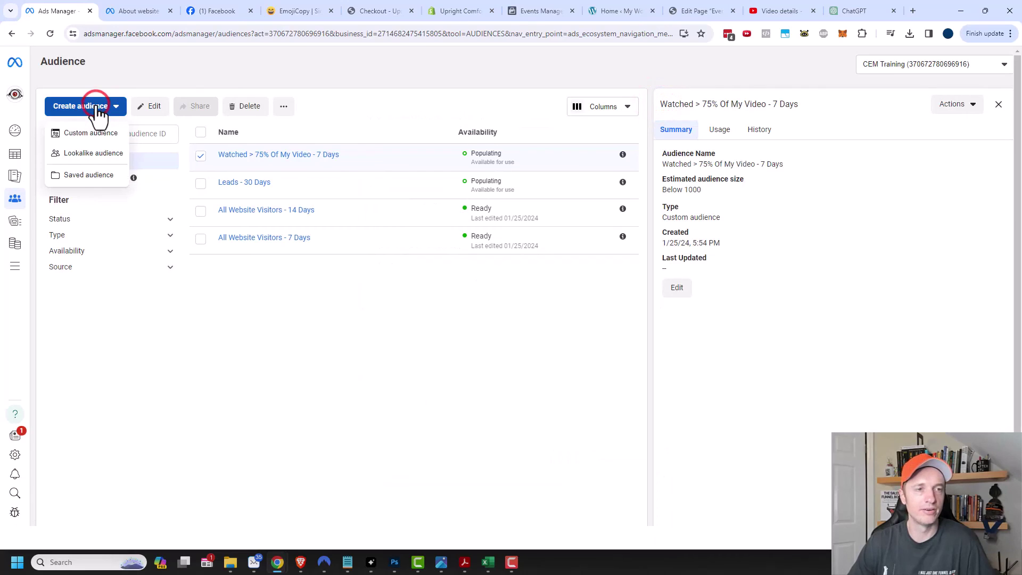
pyautogui.click(96, 133)
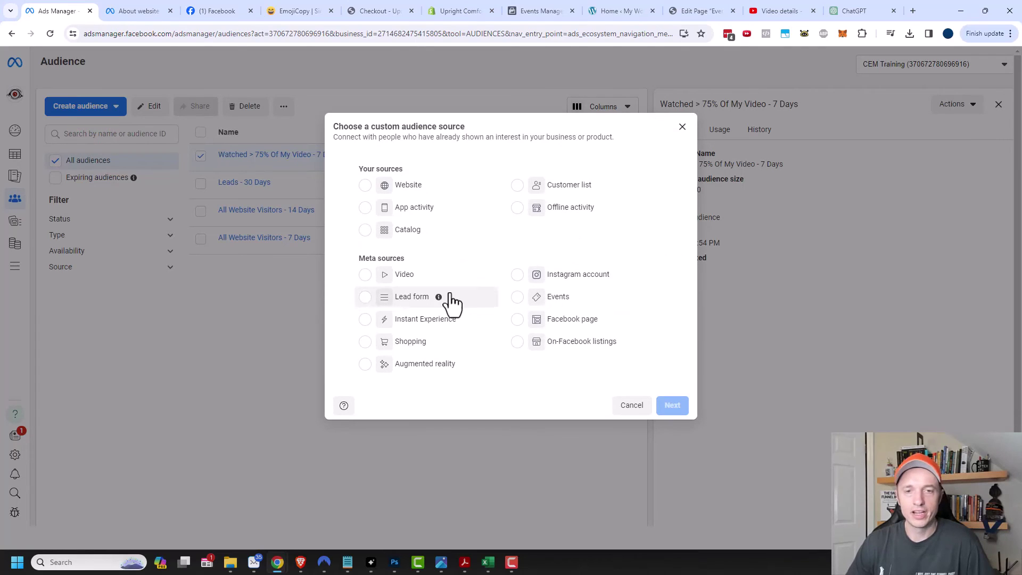
pyautogui.click(517, 275)
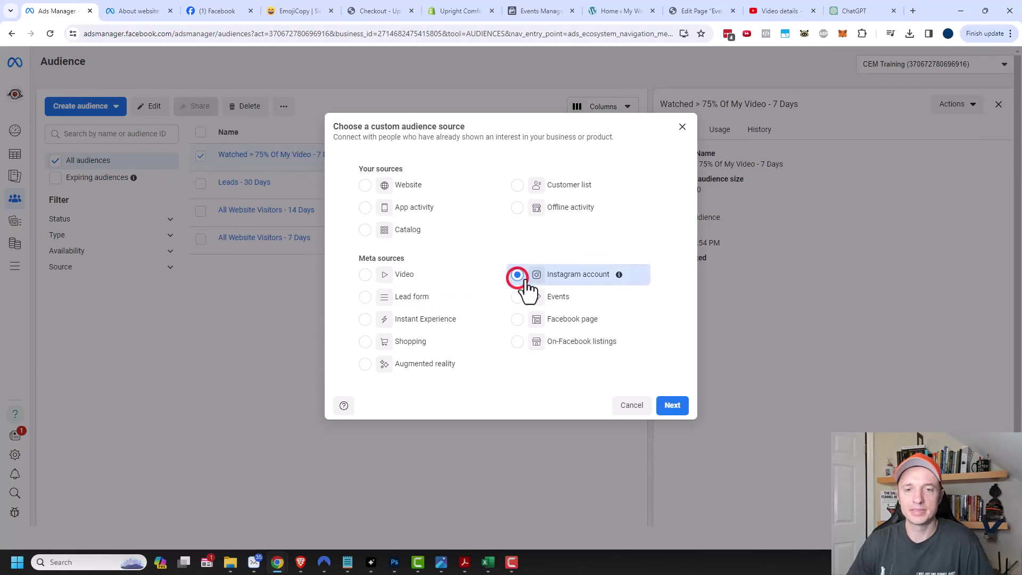
pyautogui.click(672, 406)
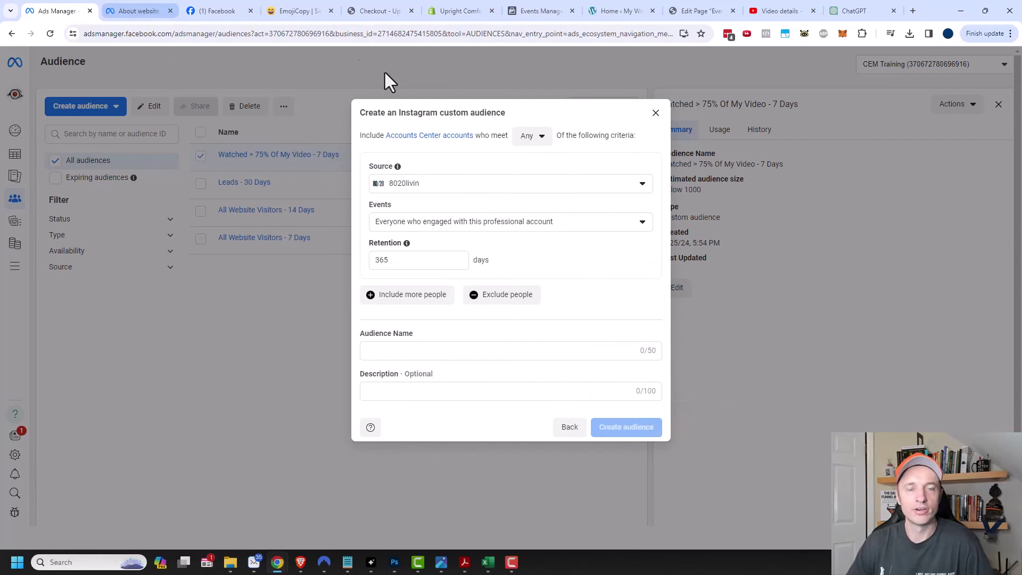
pyautogui.click(480, 185)
pyautogui.click(426, 241)
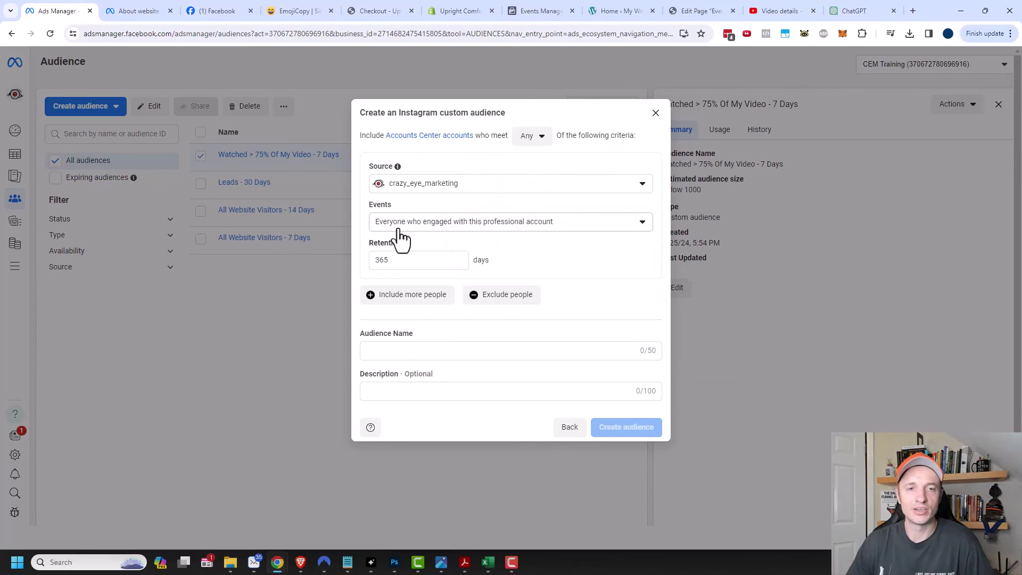
pyautogui.click(461, 226)
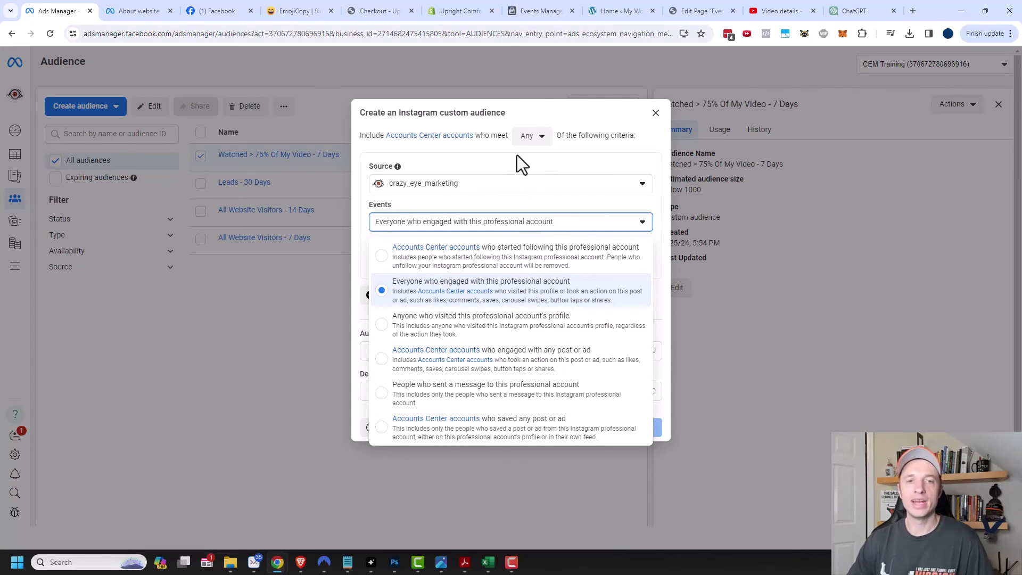
pyautogui.click(535, 173)
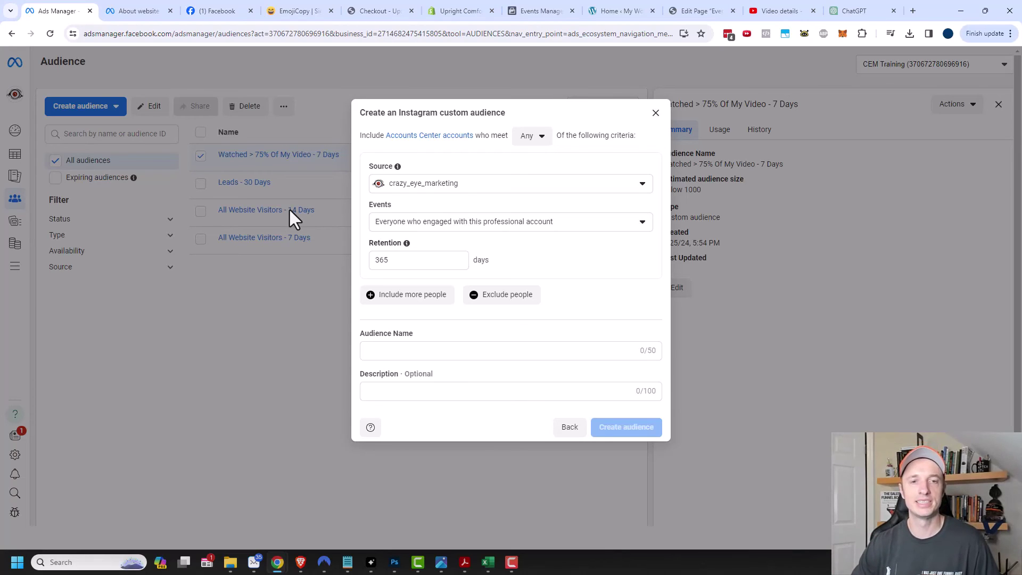
pyautogui.click(655, 114)
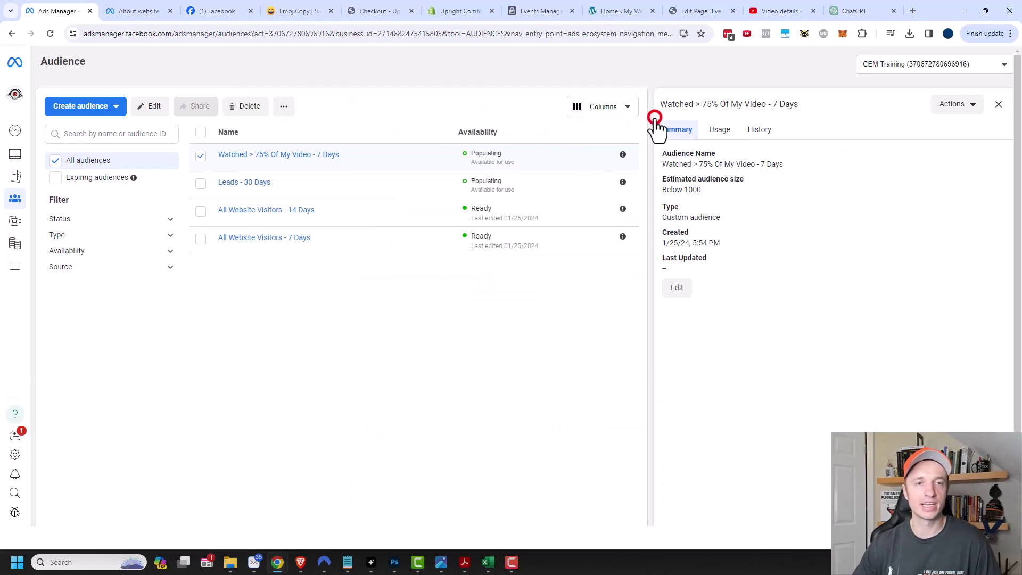
# Examine the page and event options for a Facebook page custom audience and close the setup without creating it.
pyautogui.click(108, 109)
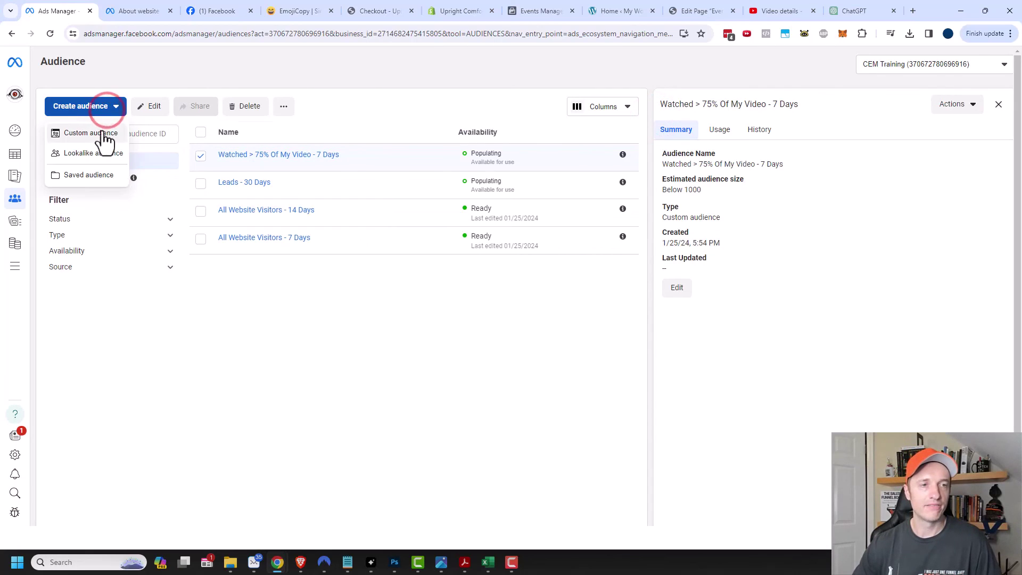
pyautogui.click(100, 134)
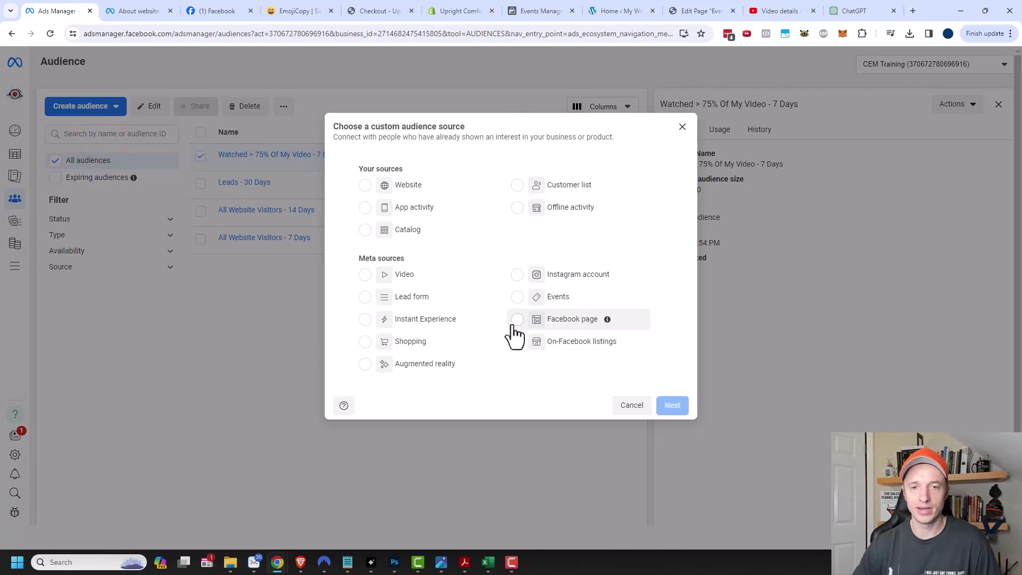
pyautogui.click(562, 320)
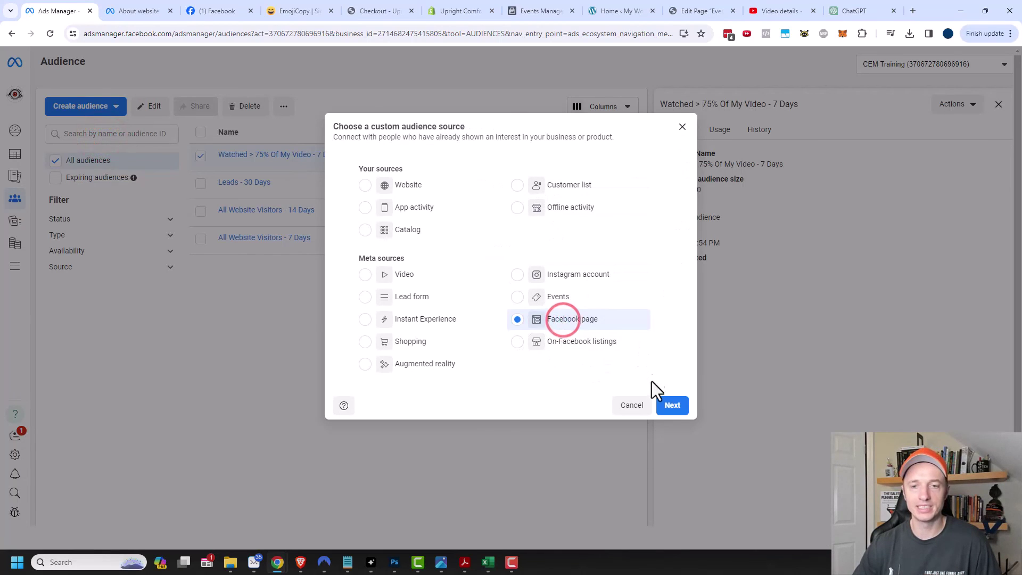
pyautogui.click(673, 406)
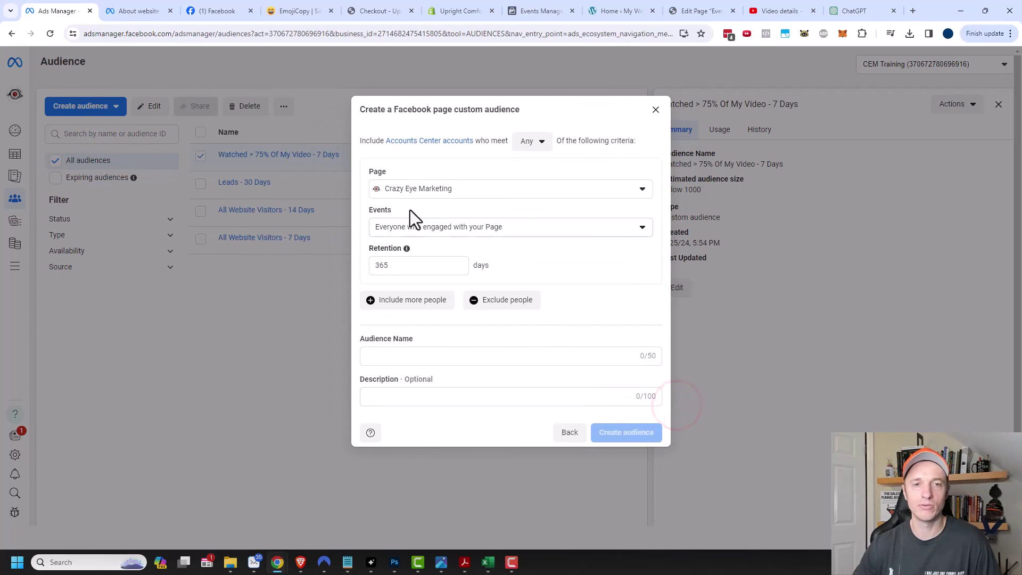
pyautogui.click(433, 198)
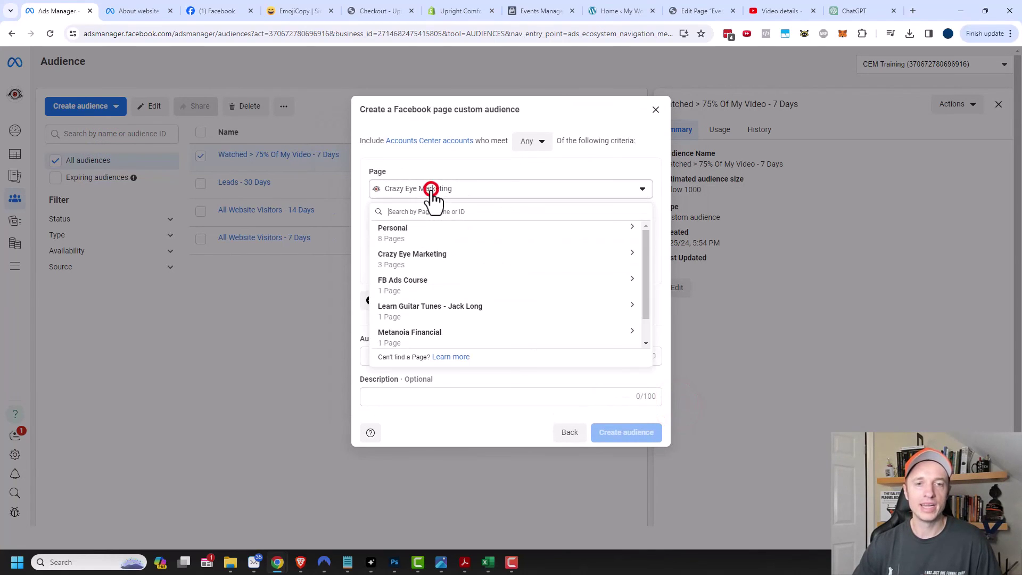
pyautogui.click(458, 193)
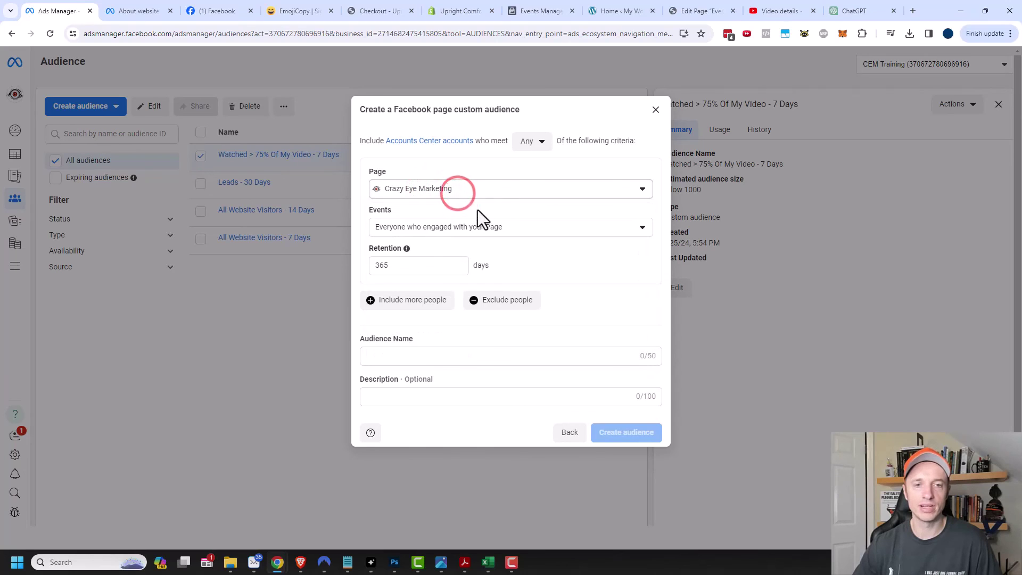
pyautogui.click(446, 224)
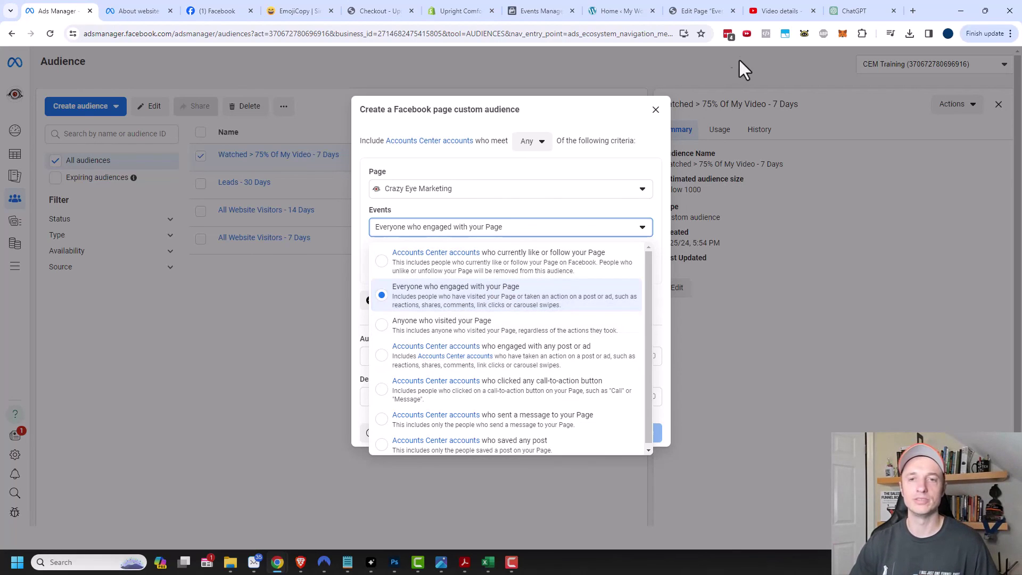
pyautogui.click(655, 111)
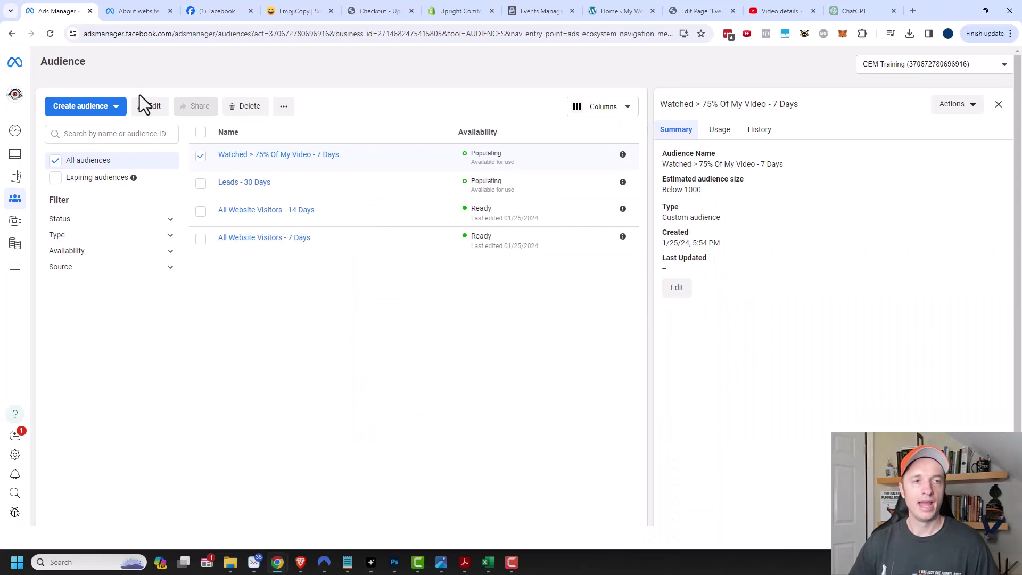
# Open the choice of audience types for creating another audience.
pyautogui.click(118, 105)
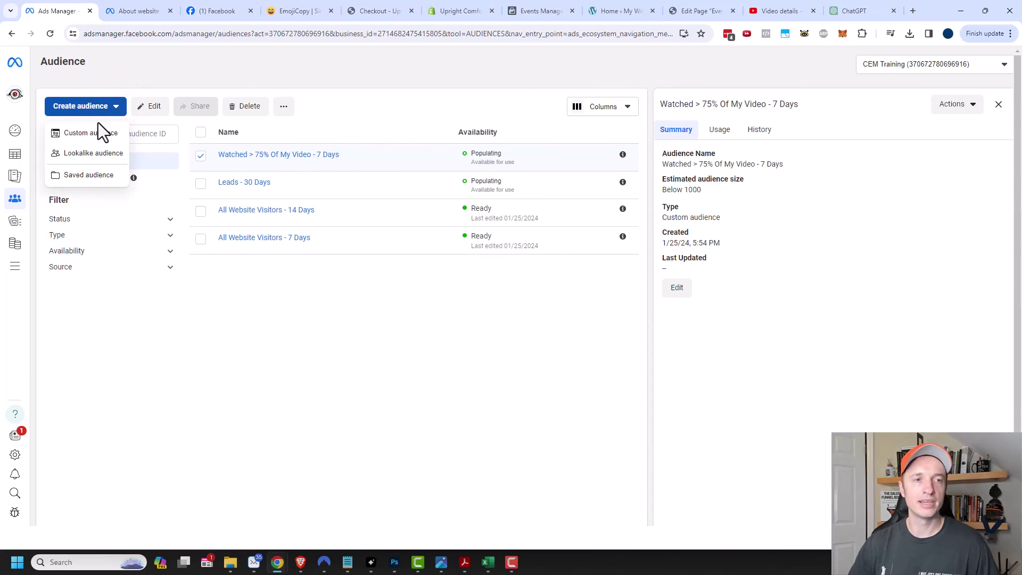